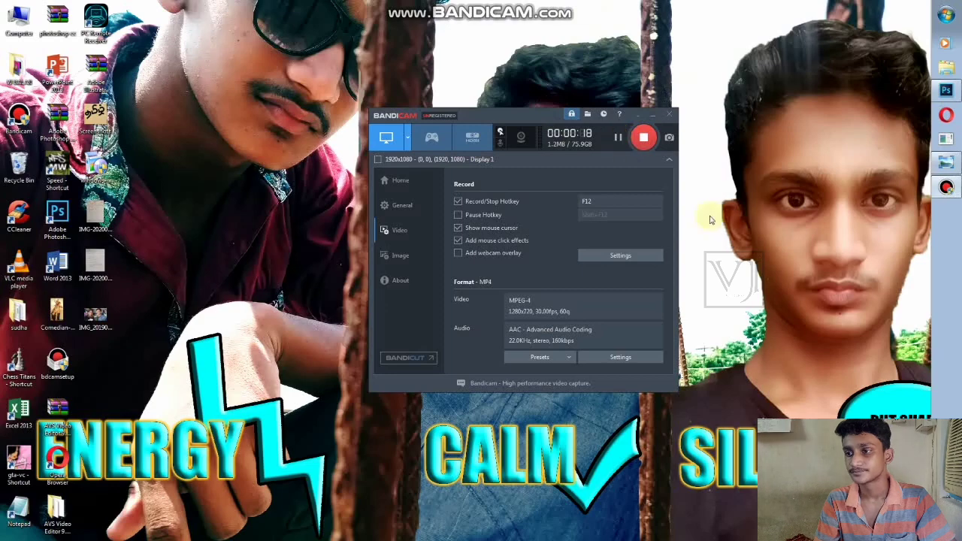
Step: Switch to Photoshop and compare the two-person theatre selfie with the costumed film poster
{"action": "left_click", "coordinate": [652, 115]}
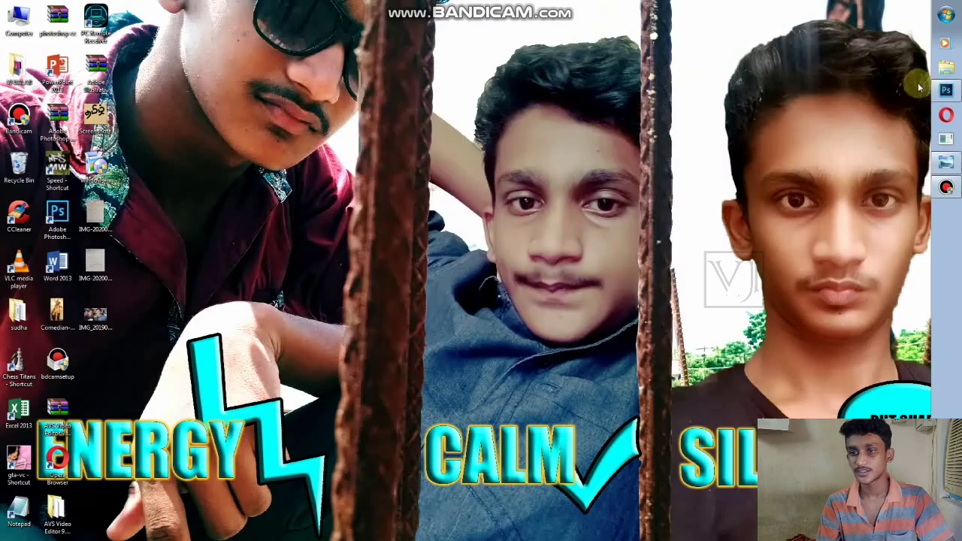
{"action": "left_click", "coordinate": [946, 91]}
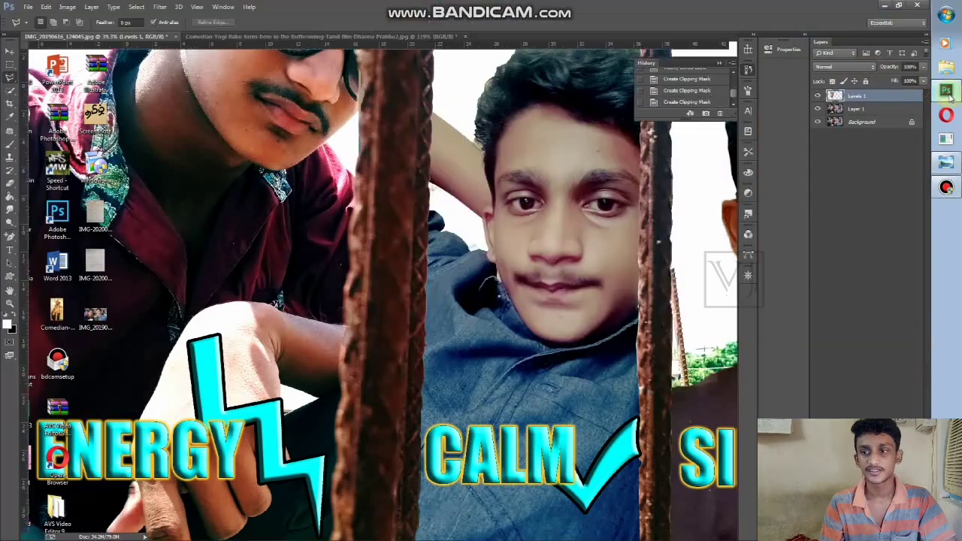
{"action": "scroll", "coordinate": [618, 213], "scroll_direction": "down", "scroll_amount": 2}
{"action": "scroll", "coordinate": [618, 213], "scroll_direction": "down", "scroll_amount": 1}
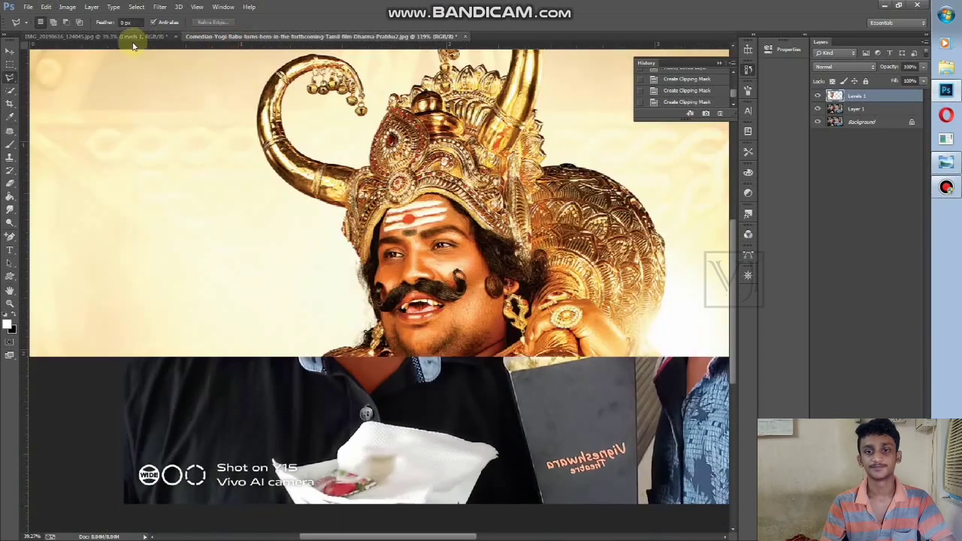
{"action": "left_click", "coordinate": [134, 37]}
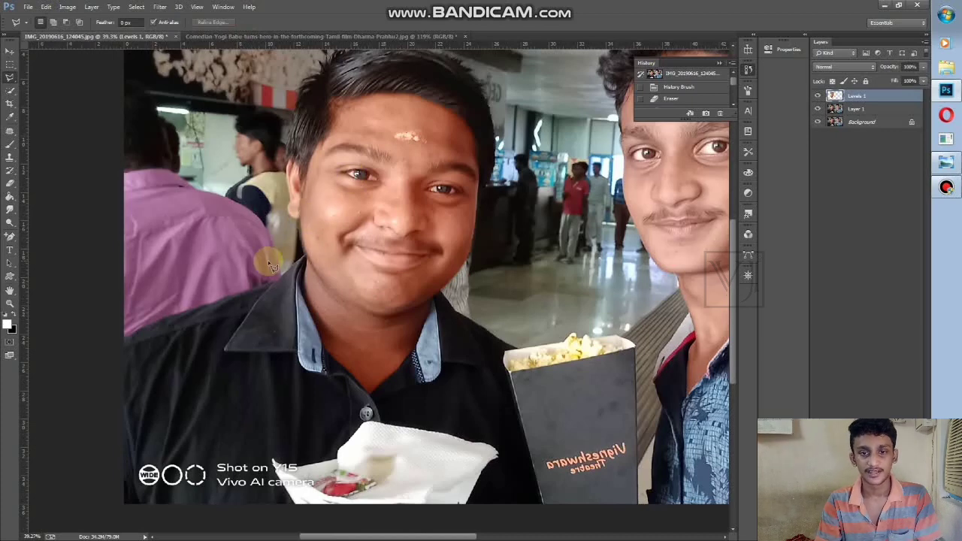
{"action": "scroll", "coordinate": [268, 260], "scroll_direction": "right", "scroll_amount": 3}
{"action": "scroll", "coordinate": [293, 289], "scroll_direction": "down", "scroll_amount": 1}
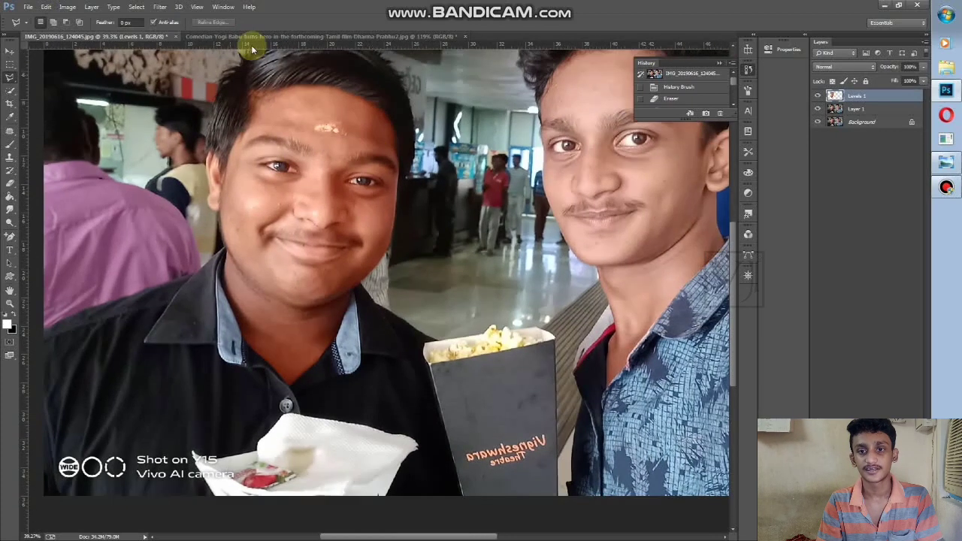
{"action": "left_click", "coordinate": [264, 36]}
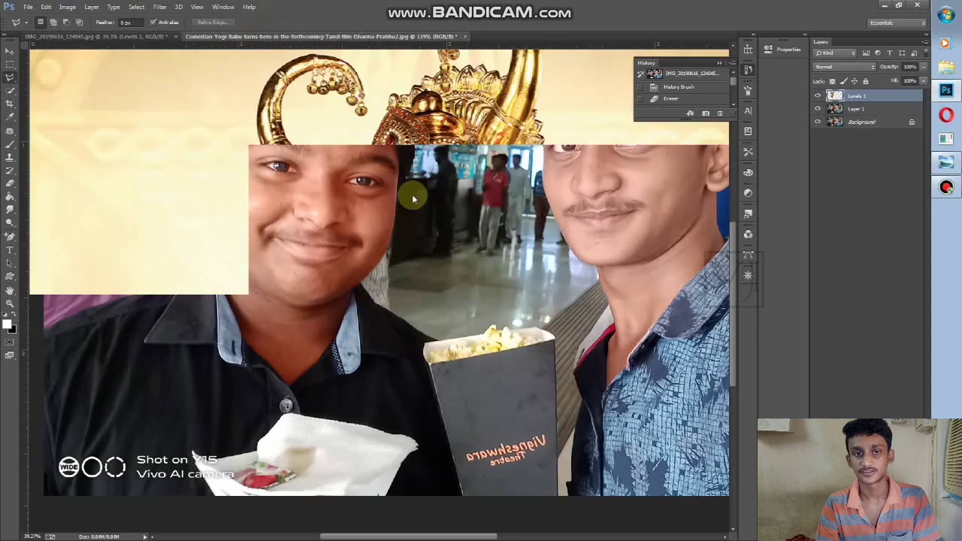
{"action": "left_click", "coordinate": [79, 36]}
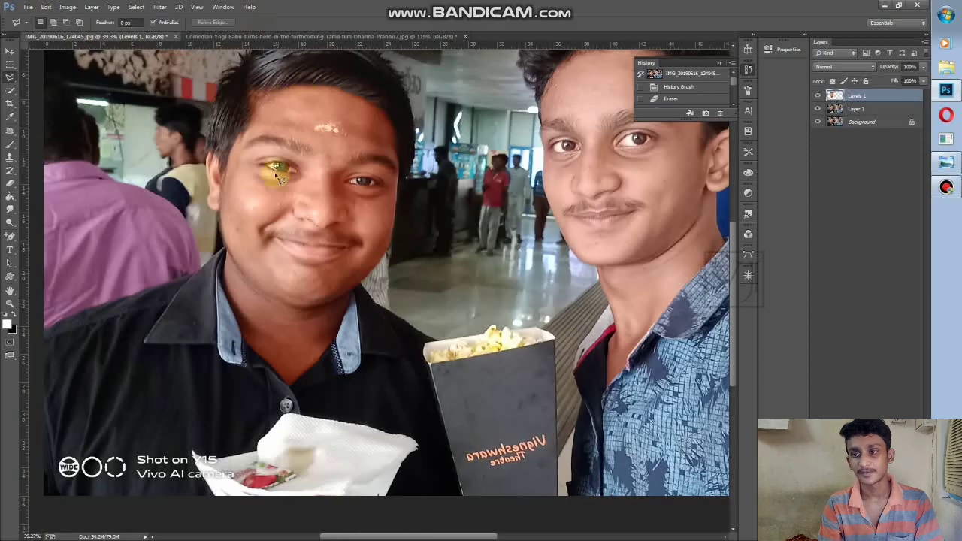
Step: Hide Layer 1 and the Background in the selfie document, and compare the cut-out face with the poster's face
{"action": "left_click", "coordinate": [819, 109]}
{"action": "left_click", "coordinate": [819, 121]}
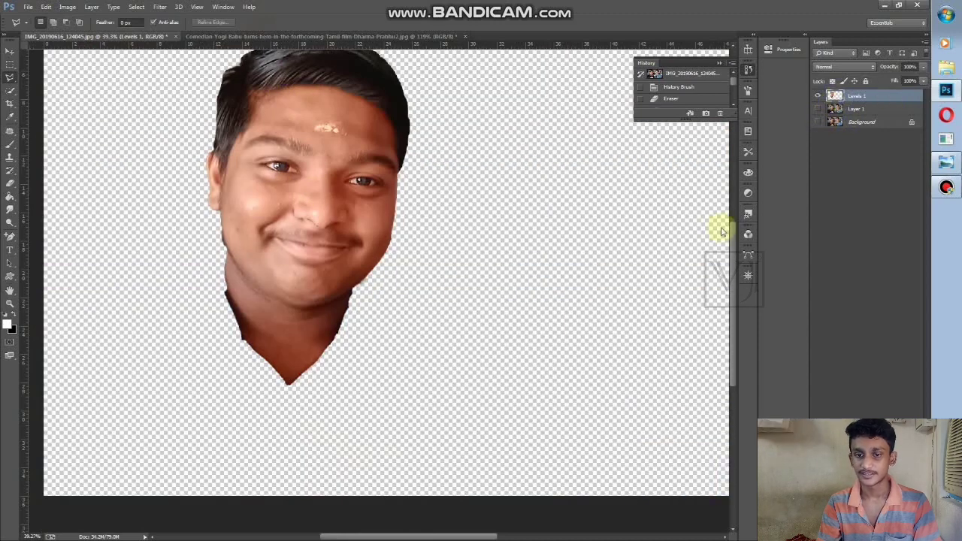
{"action": "scroll", "coordinate": [413, 281], "scroll_direction": "up", "scroll_amount": 3}
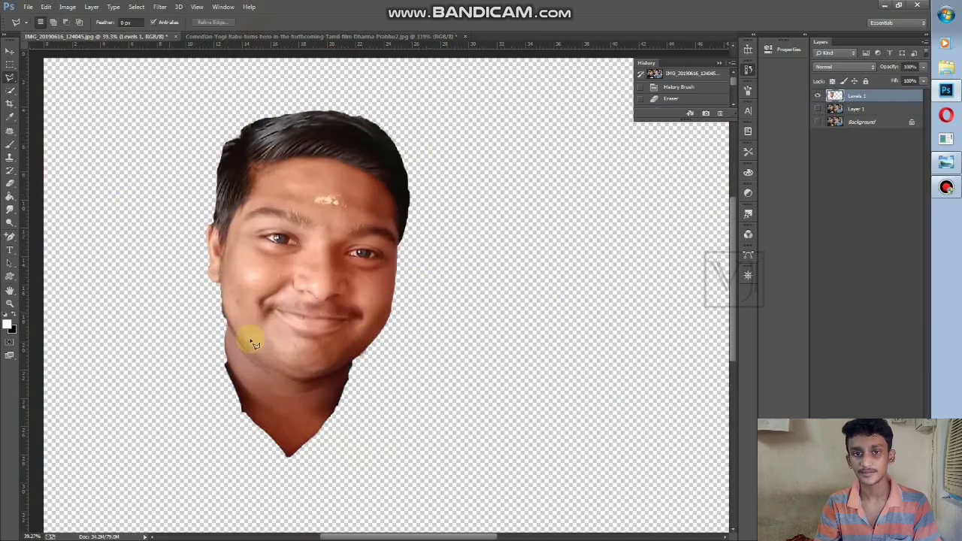
{"action": "left_click", "coordinate": [221, 39]}
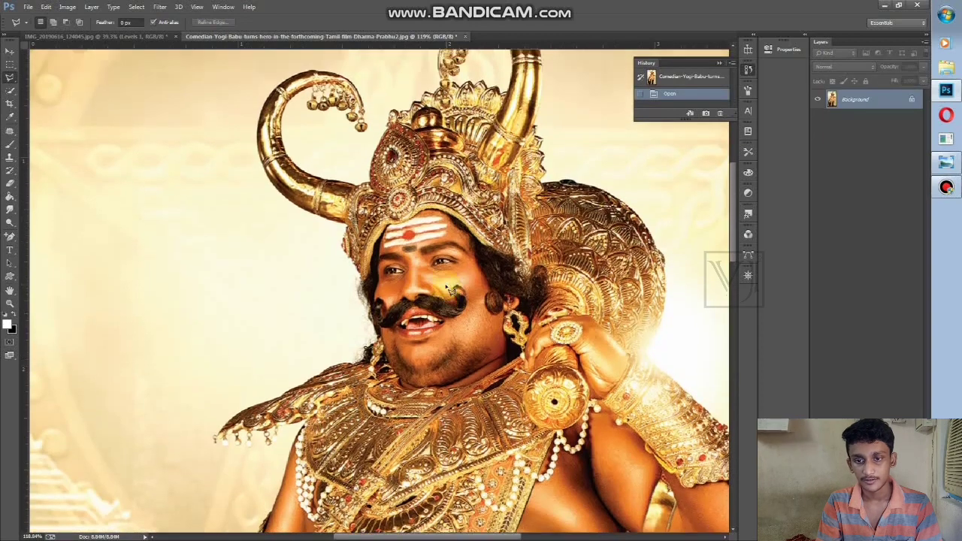
{"action": "scroll", "coordinate": [448, 290], "scroll_direction": "down", "scroll_amount": 3}
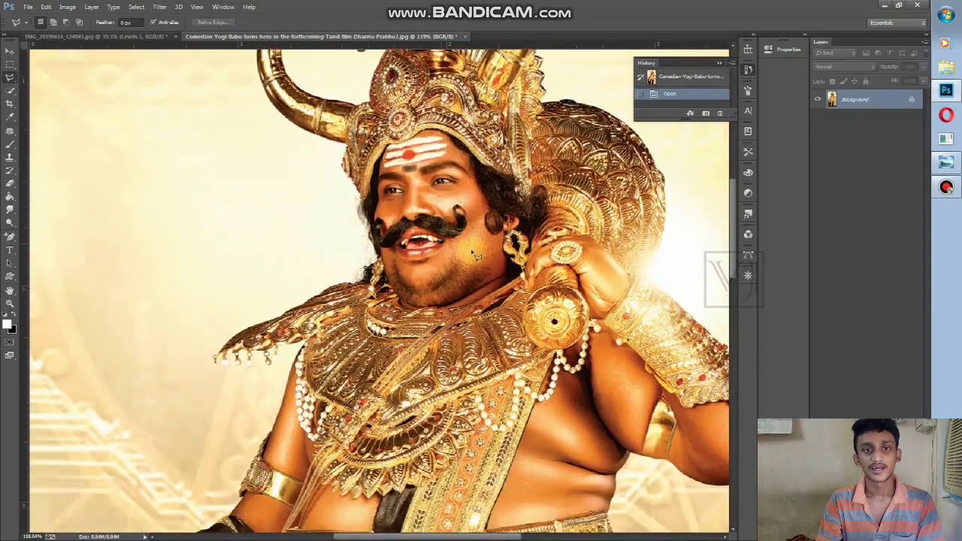
{"action": "left_click", "coordinate": [103, 39]}
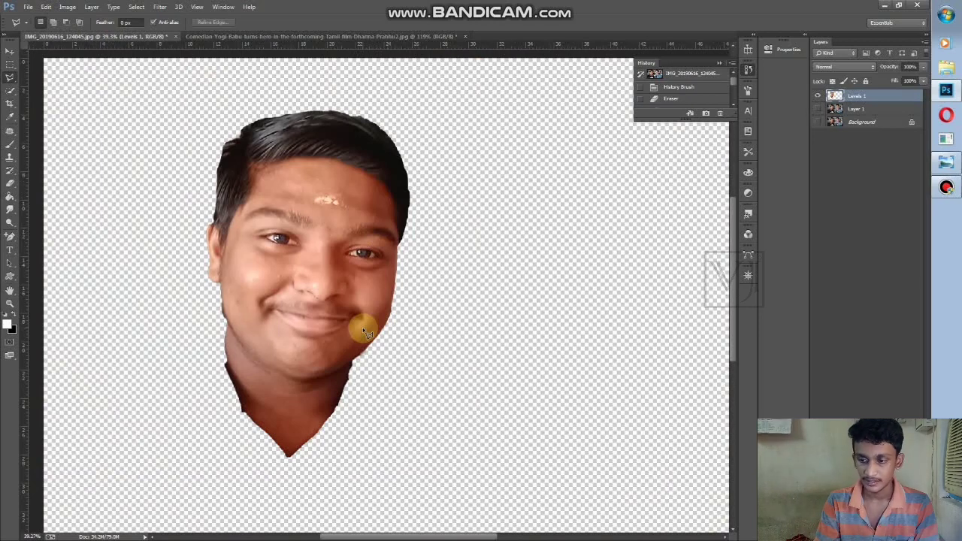
Step: Add a Hue/Saturation adjustment with saturation +20 above the cut-out face, and duplicate the face layer beneath it
{"action": "left_click", "coordinate": [871, 534]}
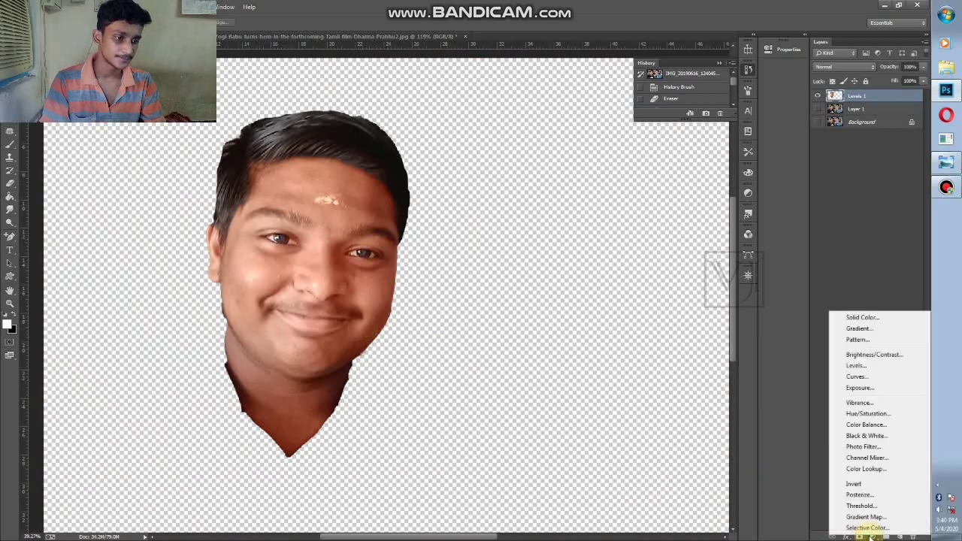
{"action": "left_click", "coordinate": [873, 414]}
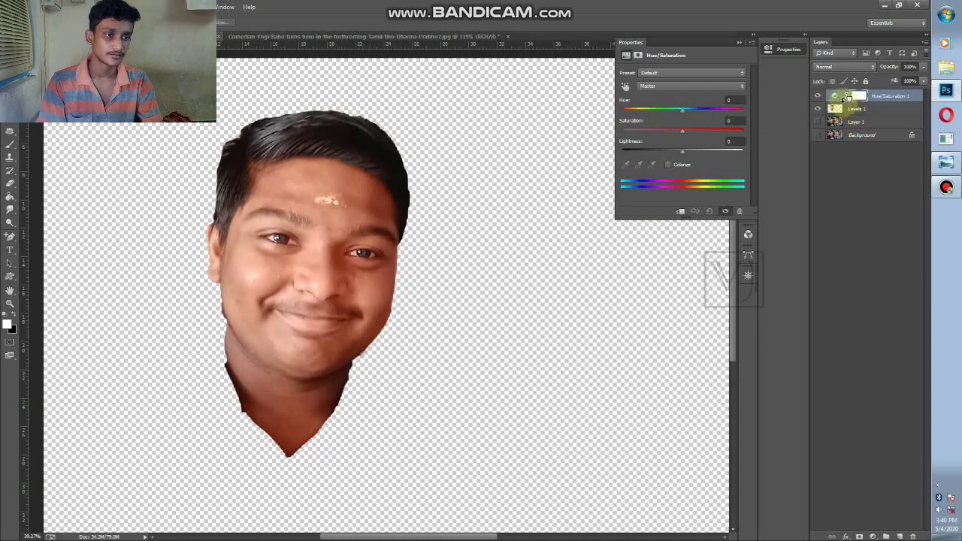
{"action": "left_click", "coordinate": [838, 103], "text": "alt"}
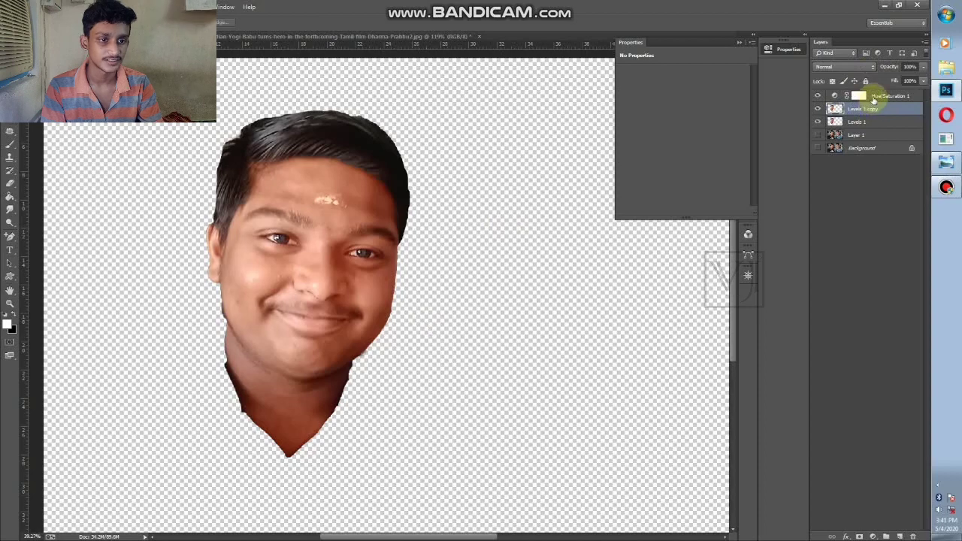
{"action": "left_click", "coordinate": [874, 97]}
{"action": "left_click_drag", "start_coordinate": [679, 129], "coordinate": [692, 134]}
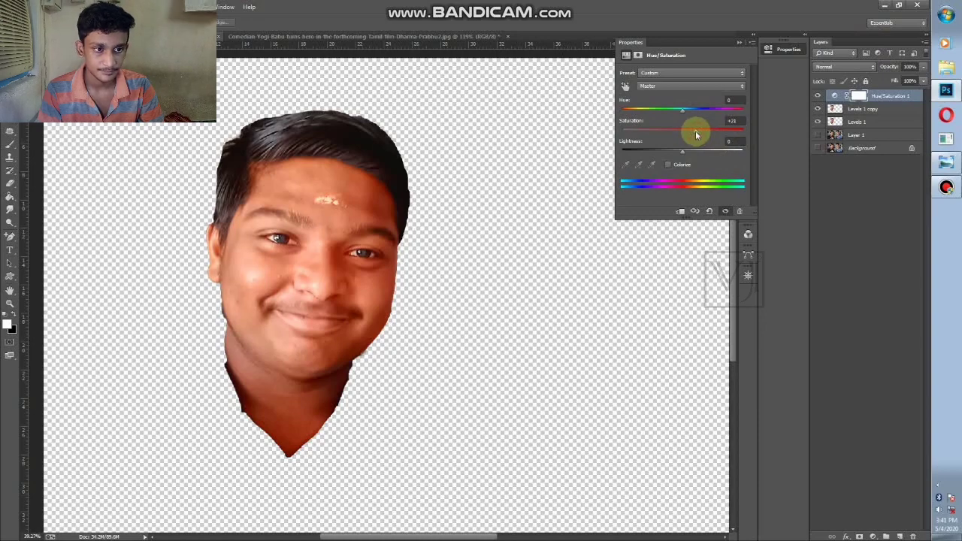
{"action": "left_click_drag", "start_coordinate": [696, 135], "coordinate": [695, 134]}
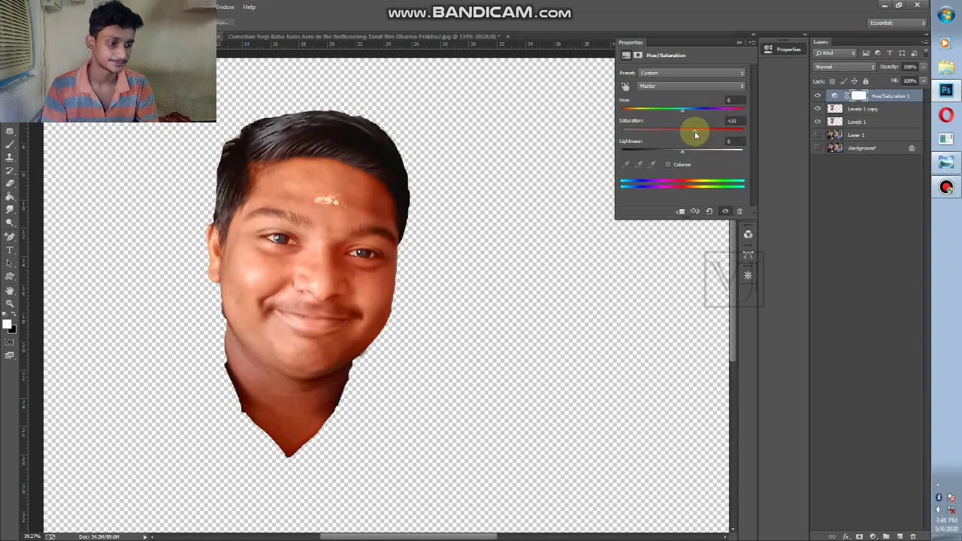
Step: Add a Curves adjustment and move its black and white endpoints slightly inward to raise the face's contrast
{"action": "left_click", "coordinate": [874, 536]}
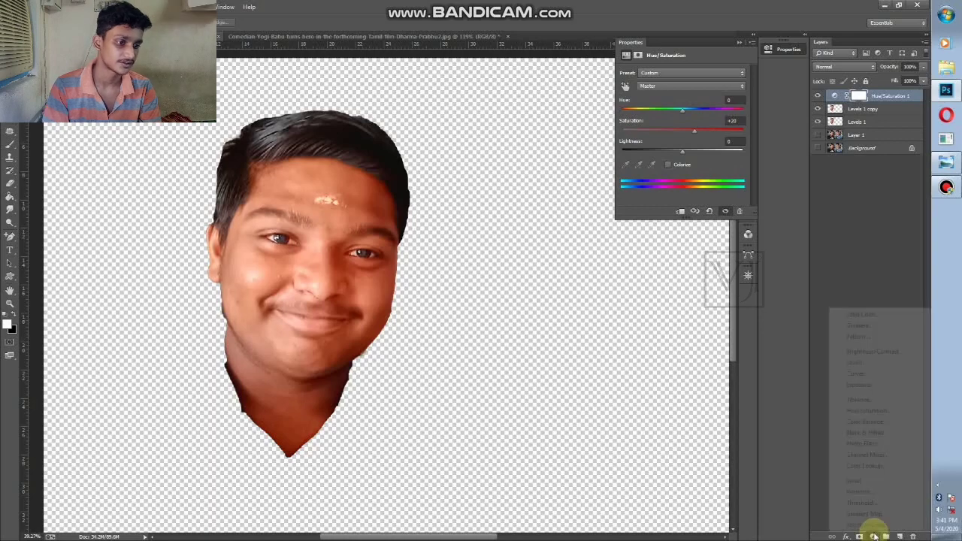
{"action": "left_click", "coordinate": [872, 375]}
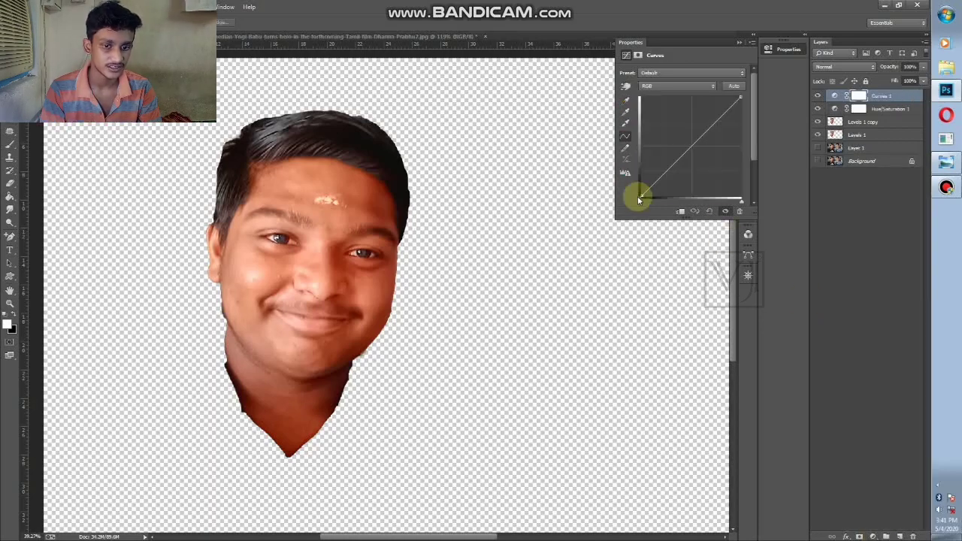
{"action": "left_click_drag", "start_coordinate": [639, 199], "coordinate": [646, 204]}
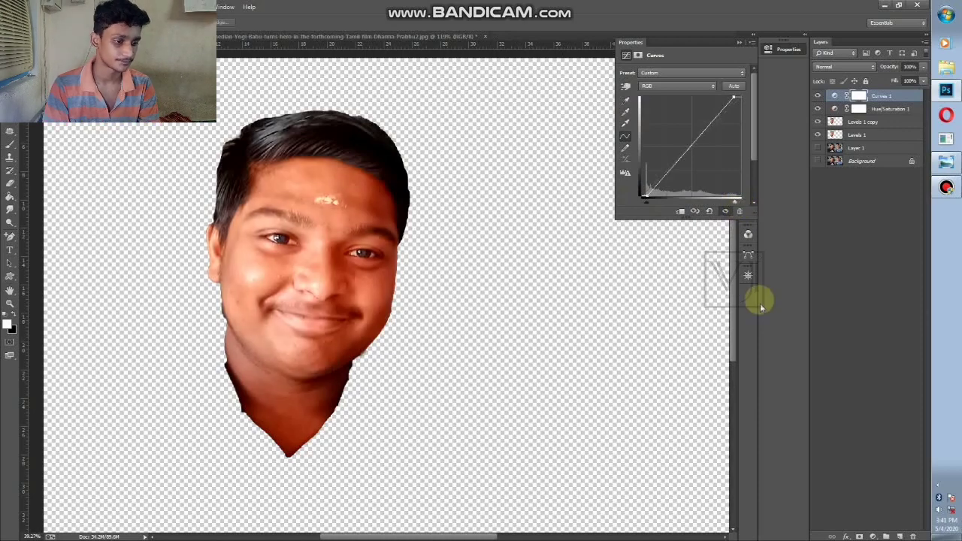
Step: Add a Levels adjustment to the face with input levels 17, 1.08 and 243
{"action": "left_click", "coordinate": [874, 536]}
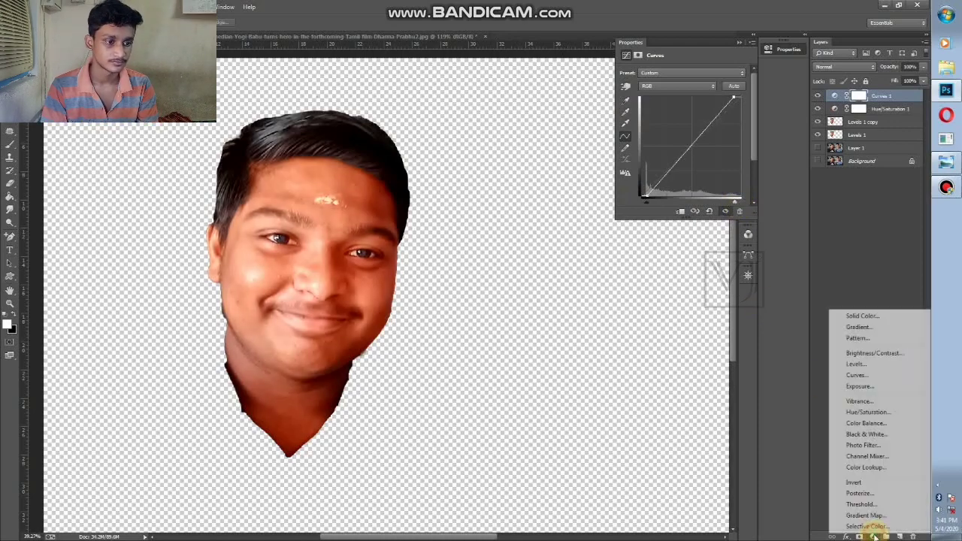
{"action": "left_click", "coordinate": [857, 366]}
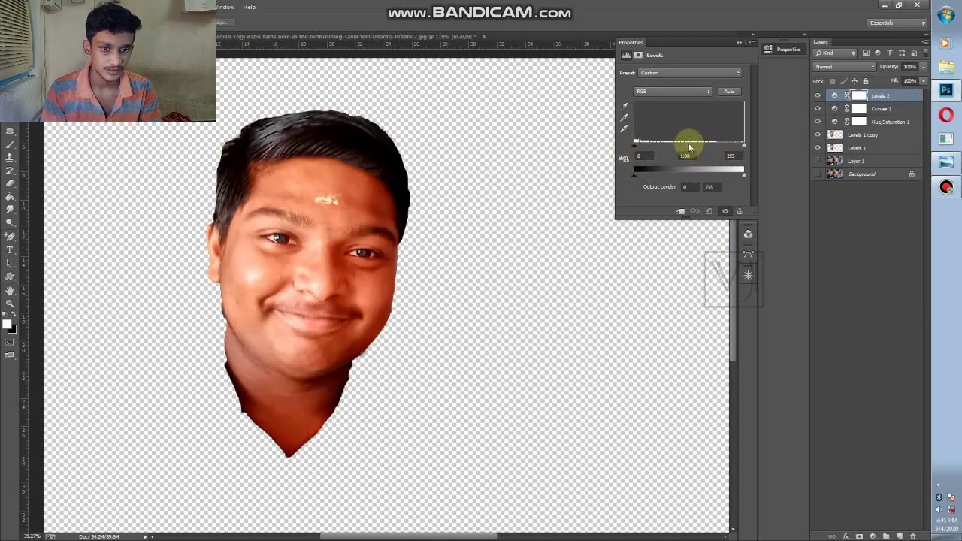
{"action": "left_click_drag", "start_coordinate": [692, 145], "coordinate": [685, 144]}
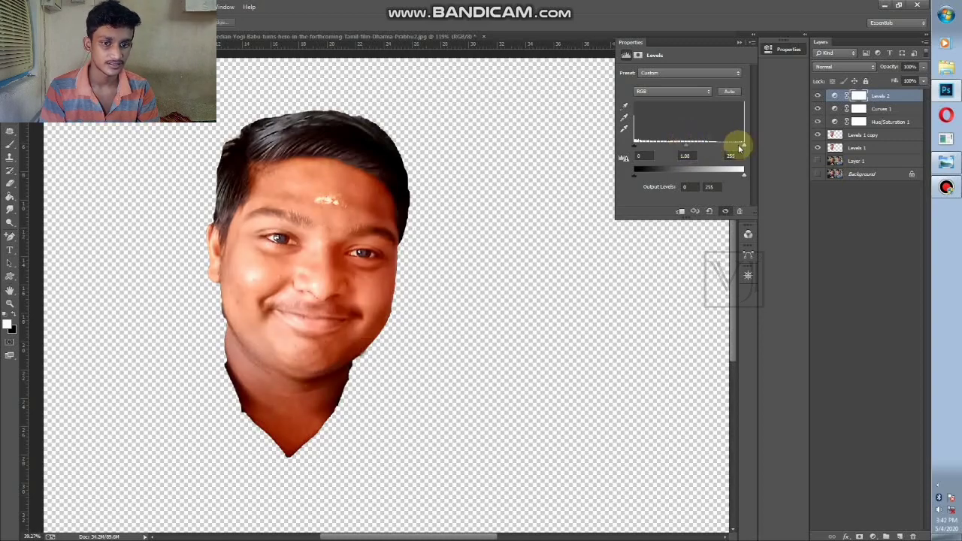
{"action": "mouse_move", "coordinate": [740, 148]}
{"action": "left_mouse_down"}
{"action": "mouse_move", "coordinate": [730, 147]}
{"action": "mouse_move", "coordinate": [745, 146]}
{"action": "mouse_move", "coordinate": [739, 153]}
{"action": "left_mouse_up"}
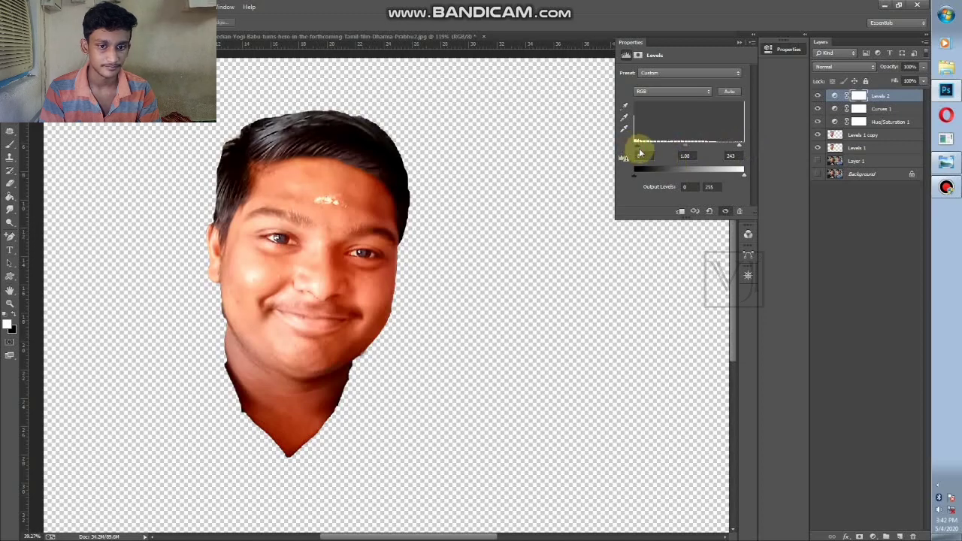
{"action": "left_click_drag", "start_coordinate": [640, 153], "coordinate": [641, 149]}
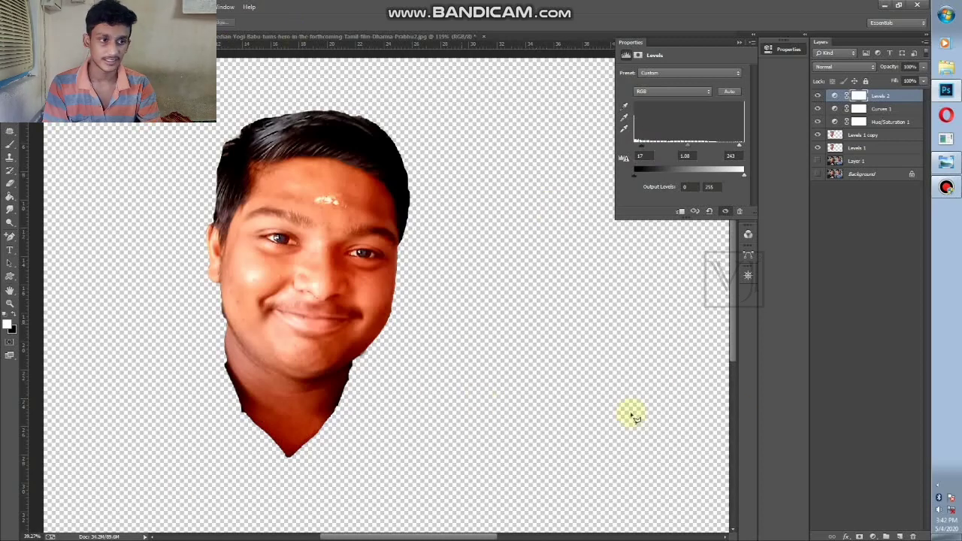
Step: Merge the Levels 2, Curves 1 and Hue/Saturation 1 adjustments with the Levels 1 copy face layer
{"action": "left_click", "coordinate": [887, 109], "text": "shift"}
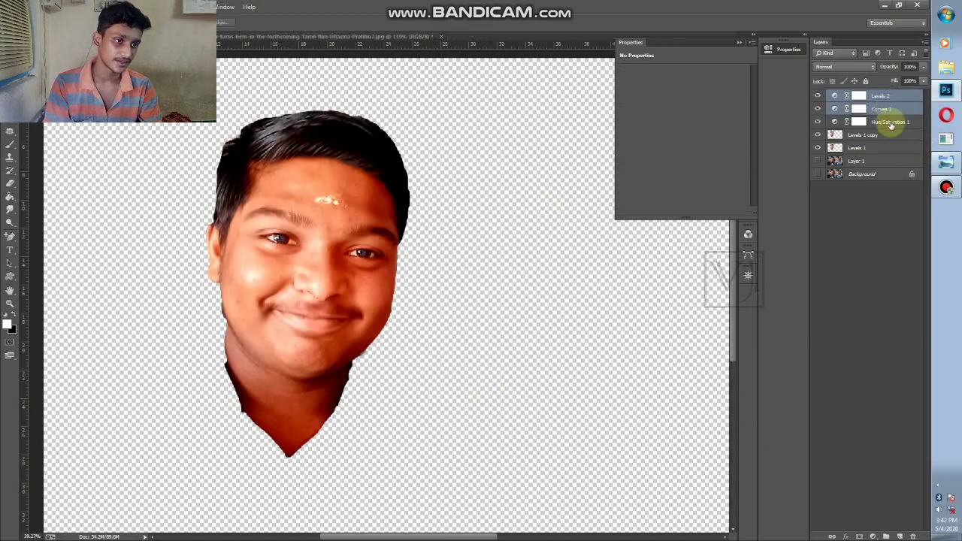
{"action": "left_click", "coordinate": [891, 123], "text": "shift"}
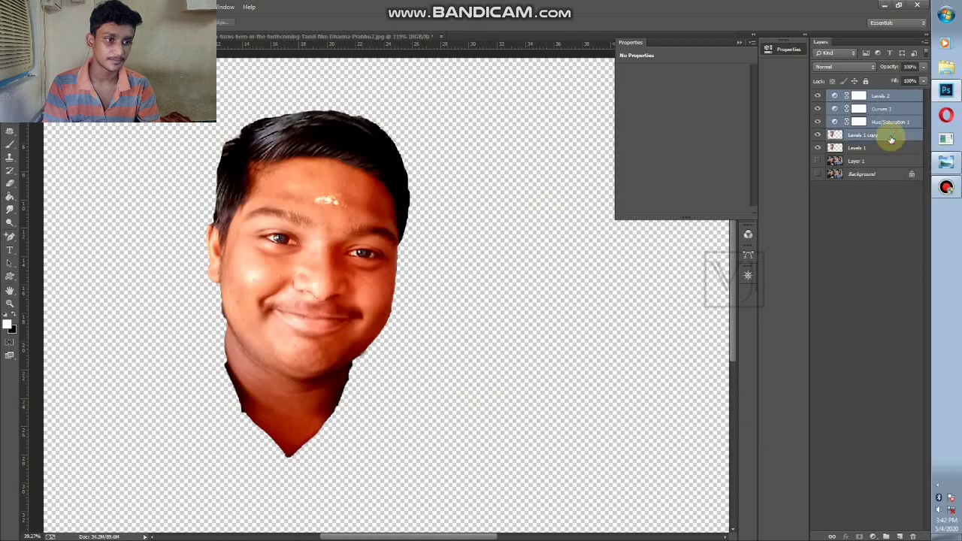
{"action": "right_click", "coordinate": [891, 136]}
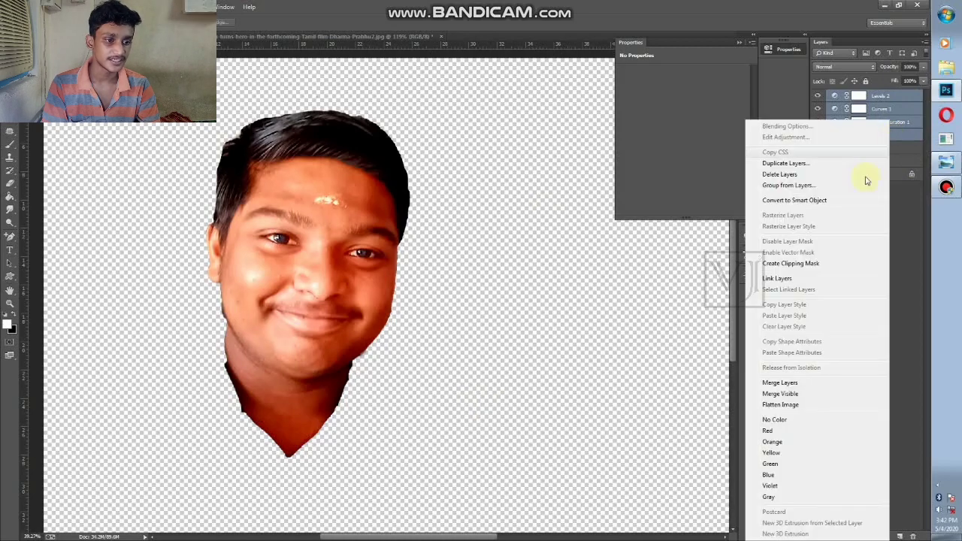
{"action": "left_click", "coordinate": [854, 384]}
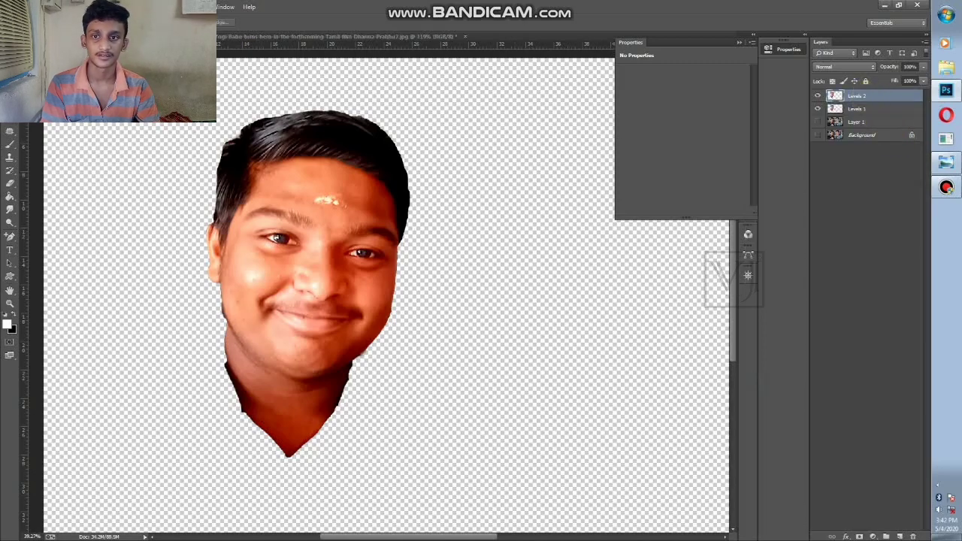
Step: Move the merged face layer into the costumed film poster document
{"action": "key", "text": "v"}
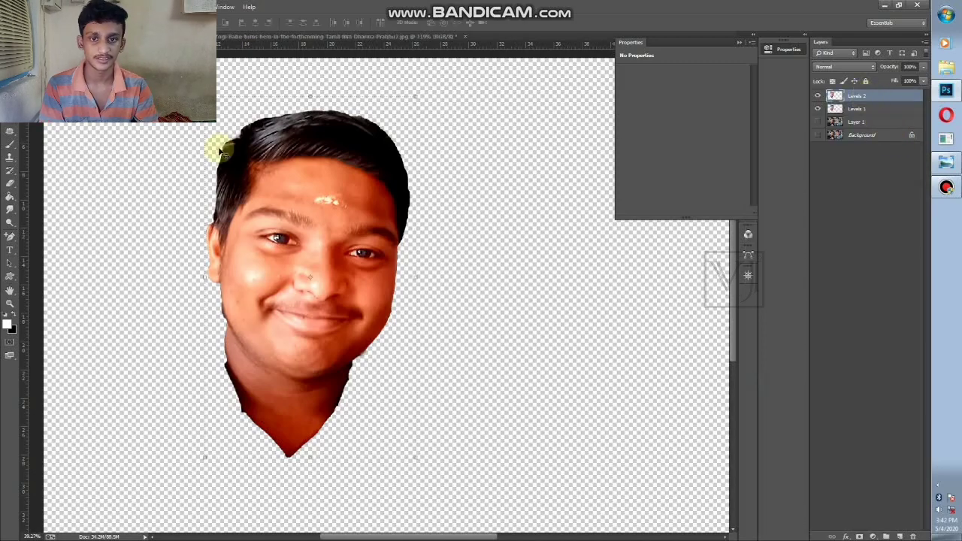
{"action": "left_click_drag", "start_coordinate": [294, 213], "coordinate": [442, 225]}
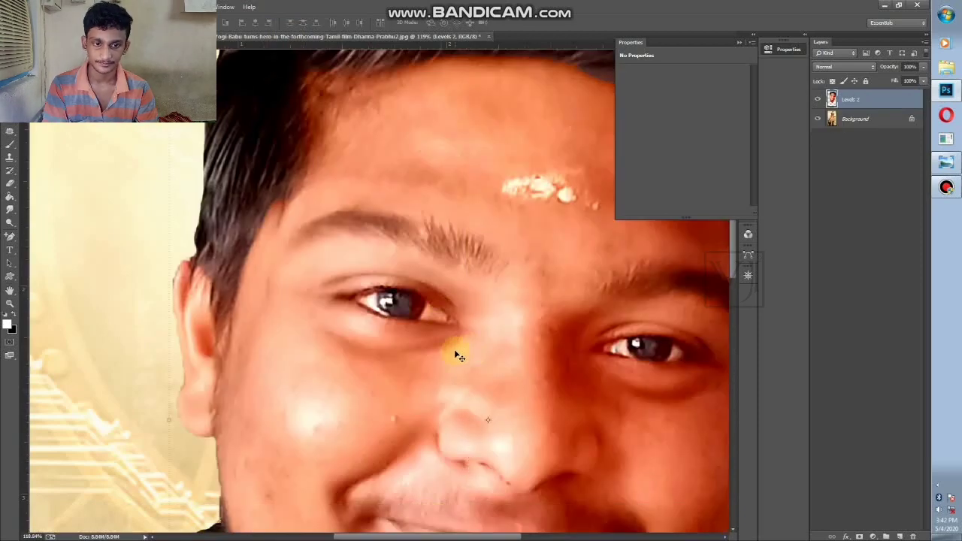
{"action": "scroll", "coordinate": [459, 356], "scroll_direction": "down", "scroll_amount": 5}
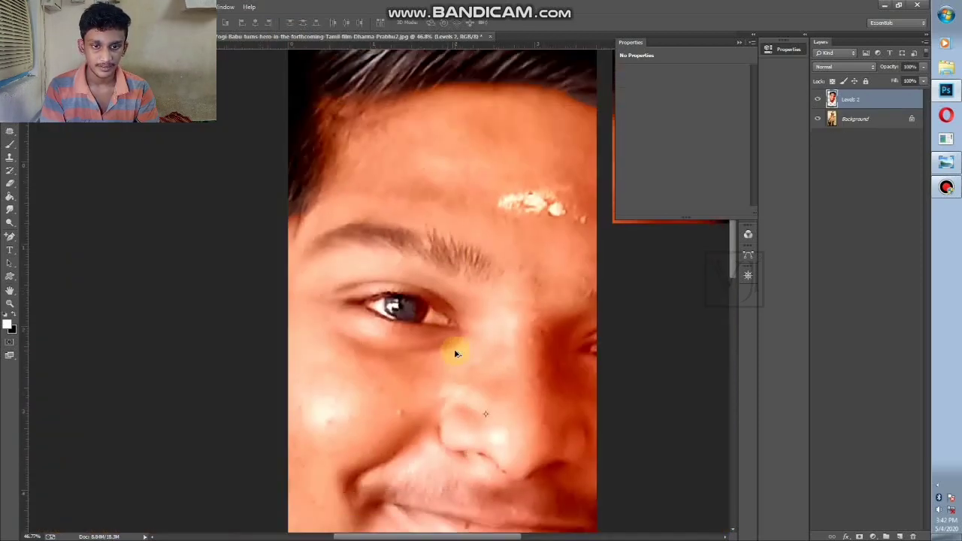
Step: Scale the pasted face to about 30% in both dimensions, flip it horizontally and place it over the figure's torso
{"action": "left_click_drag", "start_coordinate": [342, 160], "coordinate": [485, 416]}
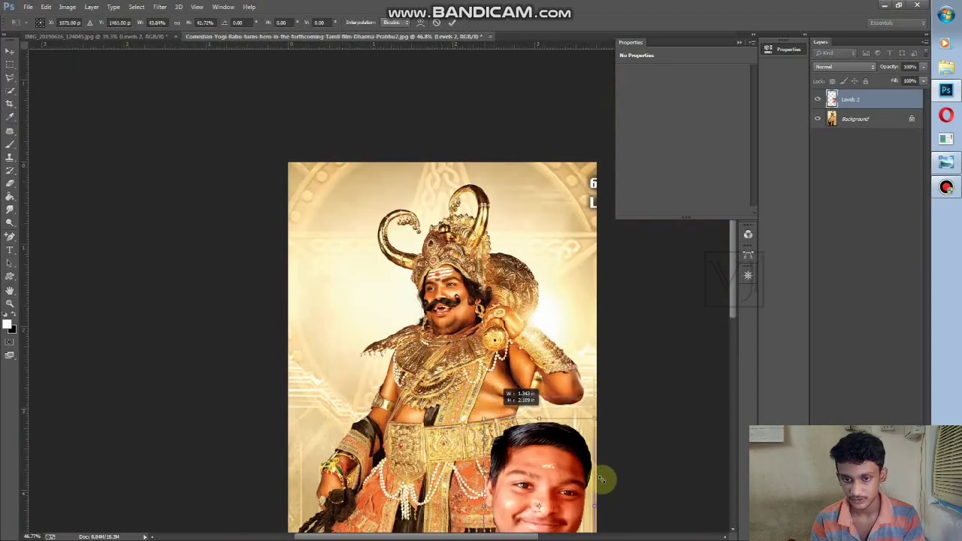
{"action": "left_click_drag", "start_coordinate": [564, 484], "coordinate": [534, 410]}
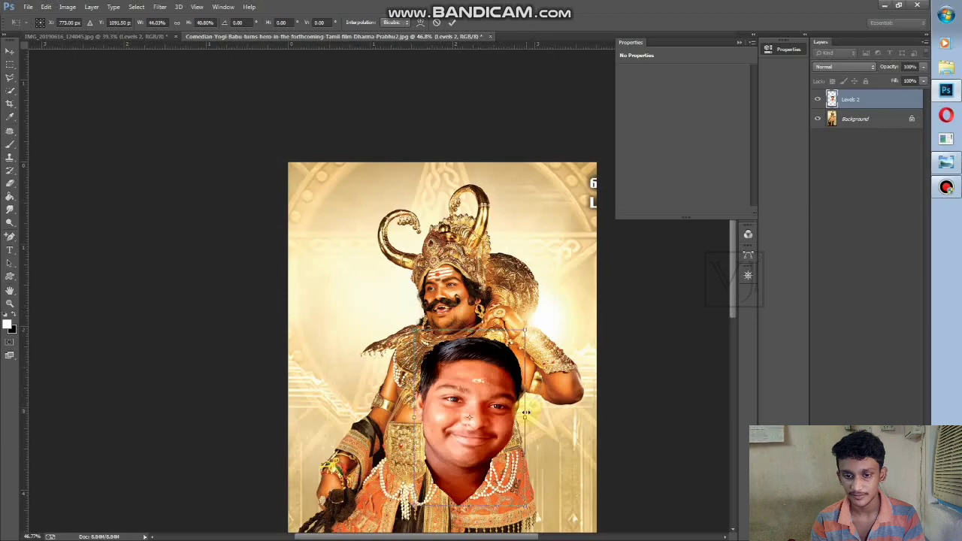
{"action": "left_click_drag", "start_coordinate": [526, 412], "coordinate": [374, 383]}
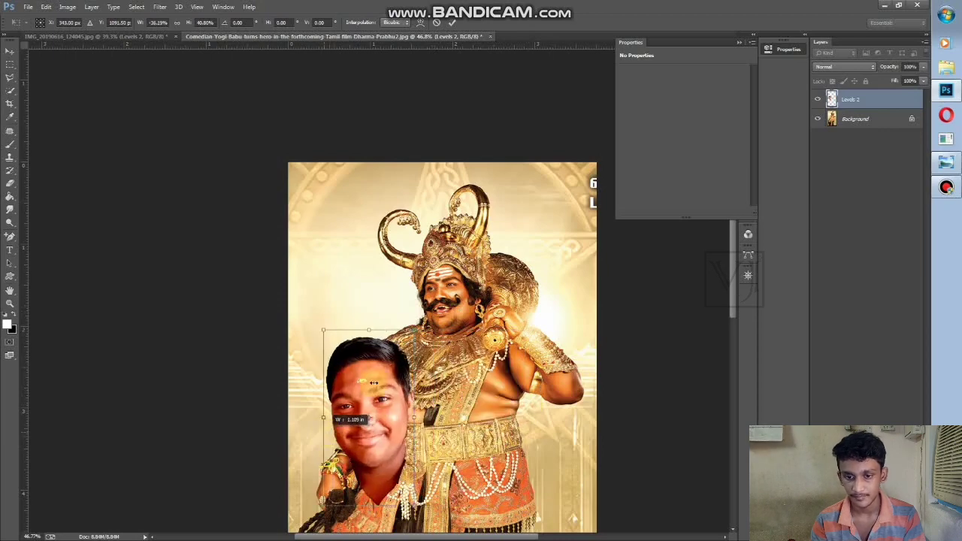
{"action": "left_click_drag", "start_coordinate": [368, 329], "coordinate": [376, 363]}
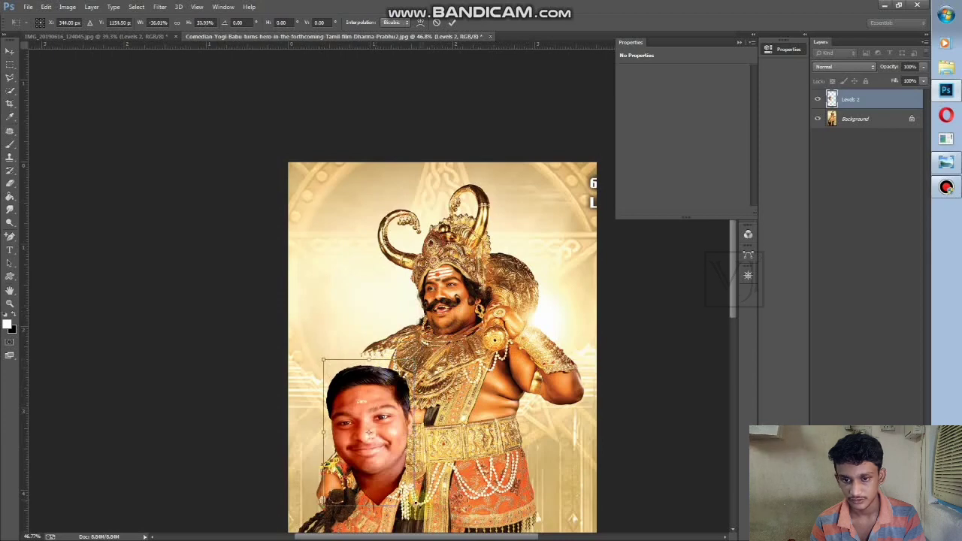
{"action": "left_click_drag", "start_coordinate": [415, 506], "coordinate": [462, 452]}
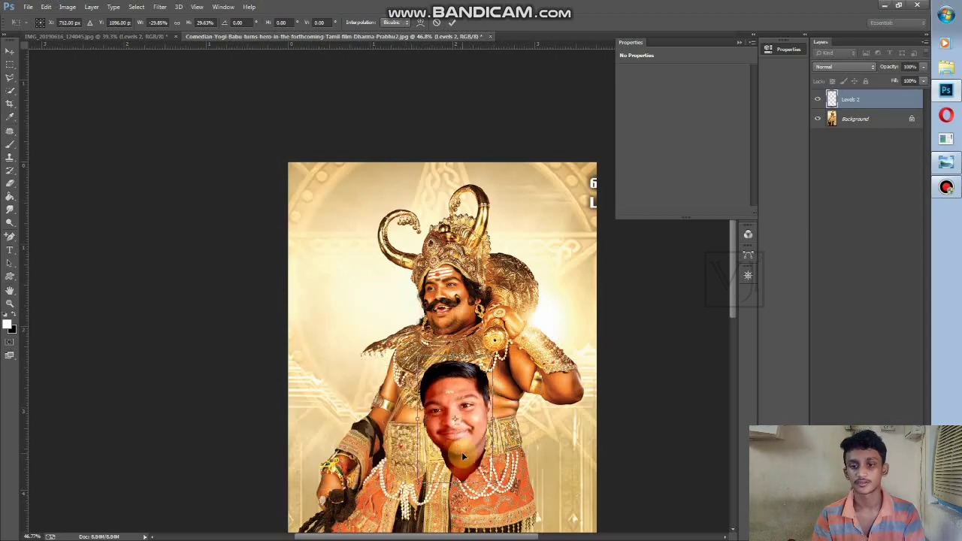
{"action": "key", "text": "Return"}
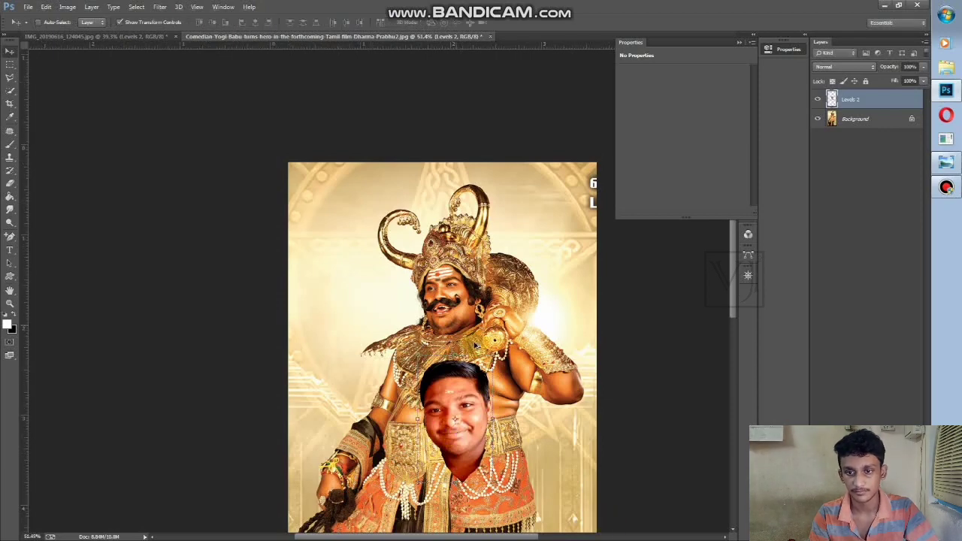
Step: Duplicate the Background layer of the poster
{"action": "scroll", "coordinate": [476, 345], "scroll_direction": "up", "scroll_amount": 4}
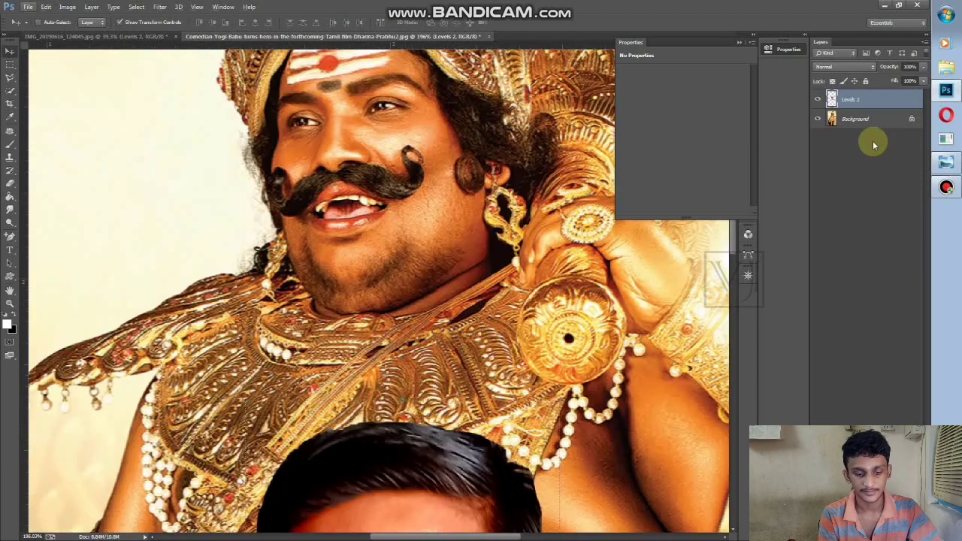
{"action": "left_click", "coordinate": [872, 123]}
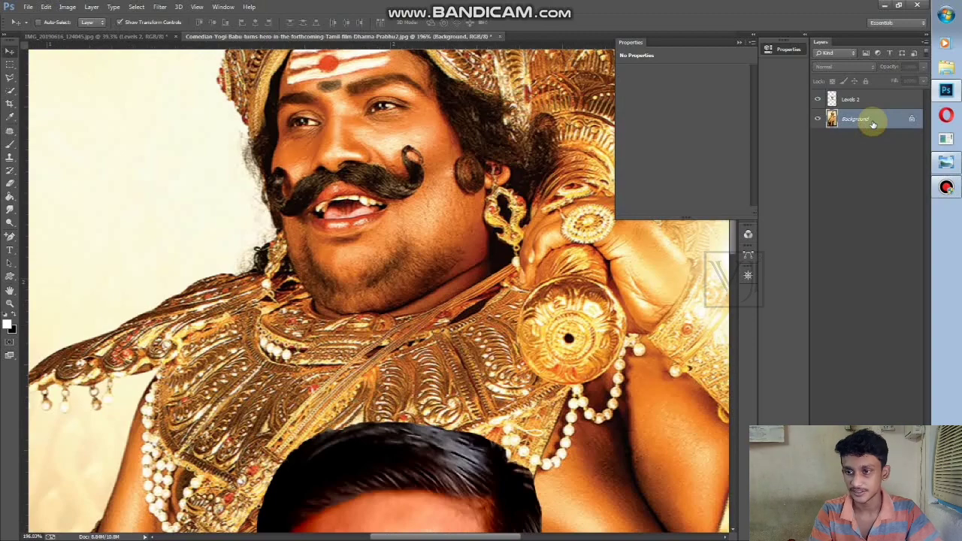
{"action": "key", "text": "ctrl+j"}
Step: Outline the horned crown on the Background copy with the Polygonal Lasso and copy the selection to its own layer
{"action": "scroll", "coordinate": [312, 200], "scroll_direction": "up", "scroll_amount": 5}
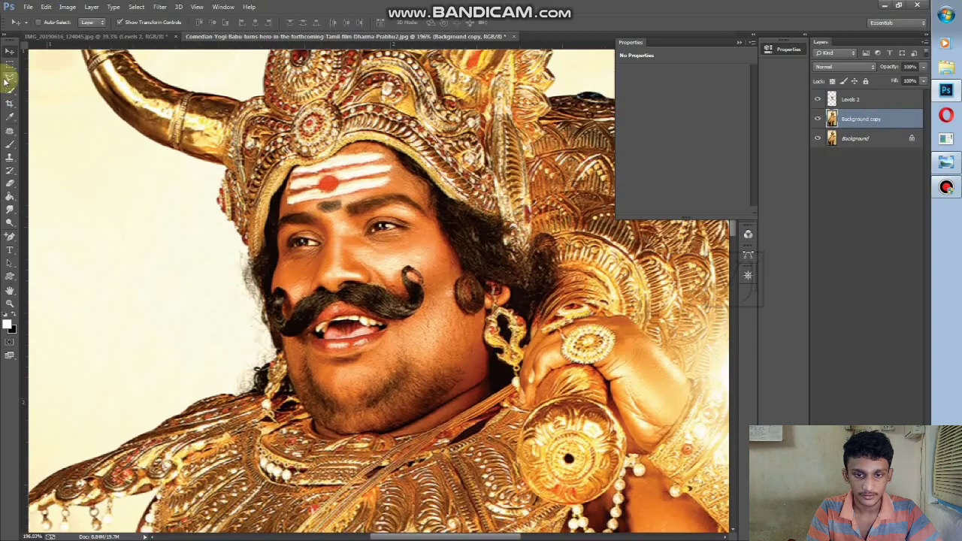
{"action": "left_click", "coordinate": [8, 78]}
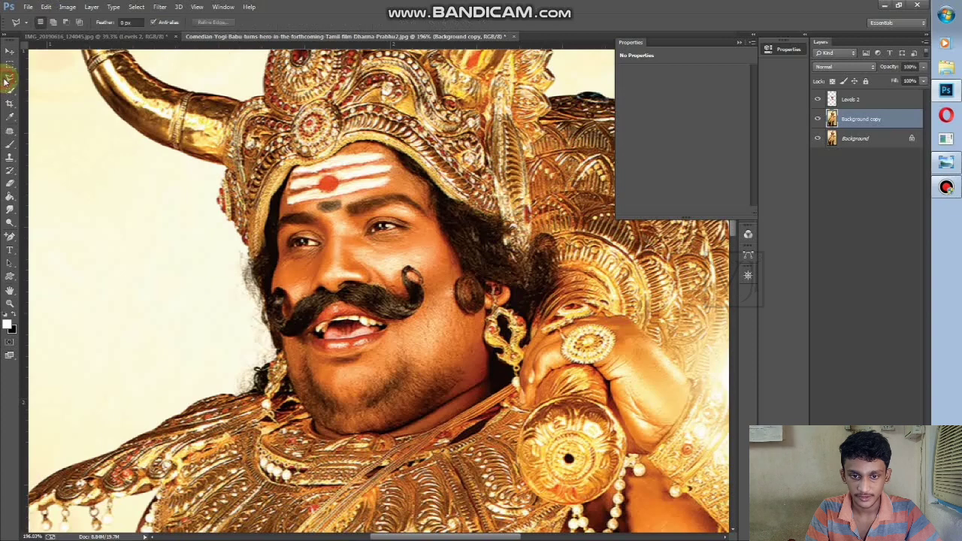
{"action": "left_click", "coordinate": [264, 235]}
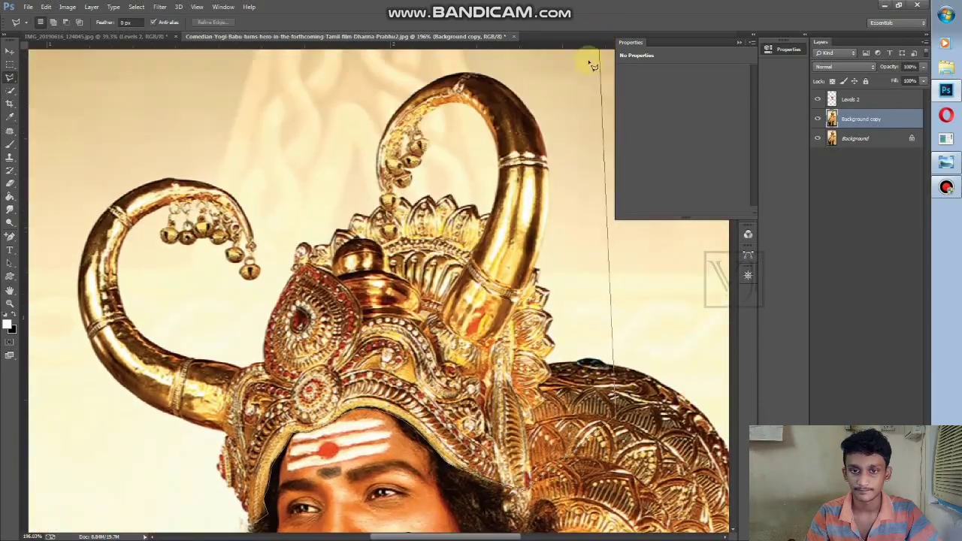
{"action": "left_click", "coordinate": [581, 67]}
{"action": "left_click", "coordinate": [472, 54]}
{"action": "left_click", "coordinate": [297, 74]}
{"action": "left_click", "coordinate": [69, 159]}
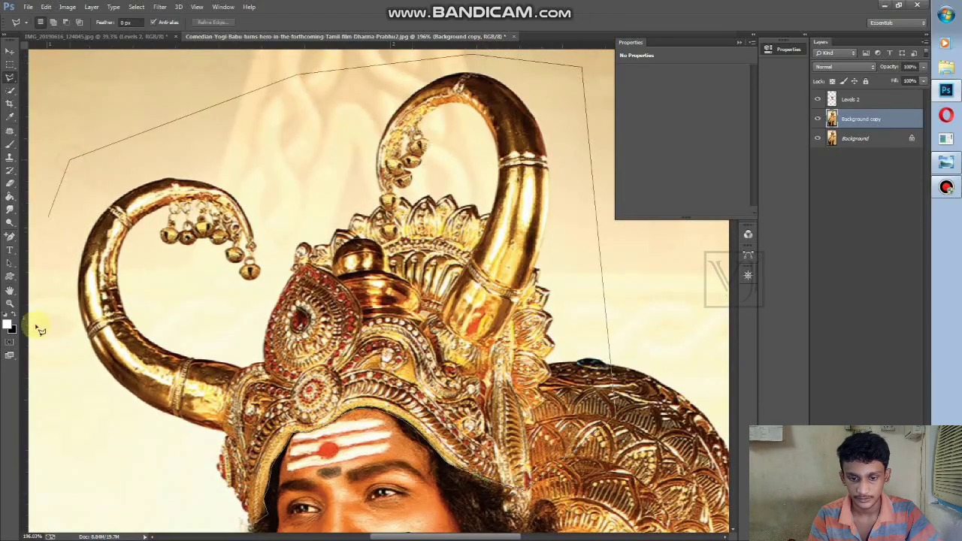
{"action": "left_click", "coordinate": [36, 325]}
{"action": "left_click", "coordinate": [68, 438]}
{"action": "left_click", "coordinate": [169, 457]}
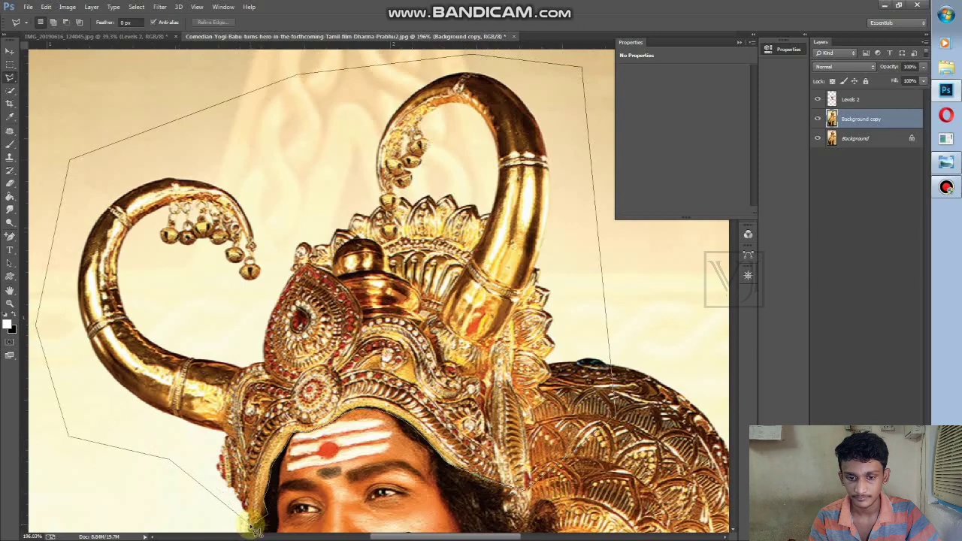
{"action": "double_click", "coordinate": [256, 530]}
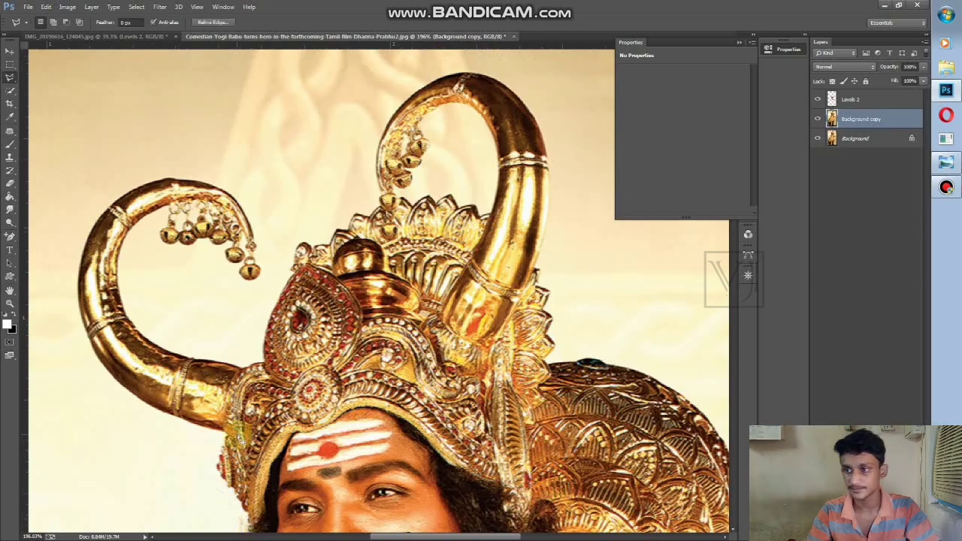
{"action": "key", "text": "ctrl+j"}
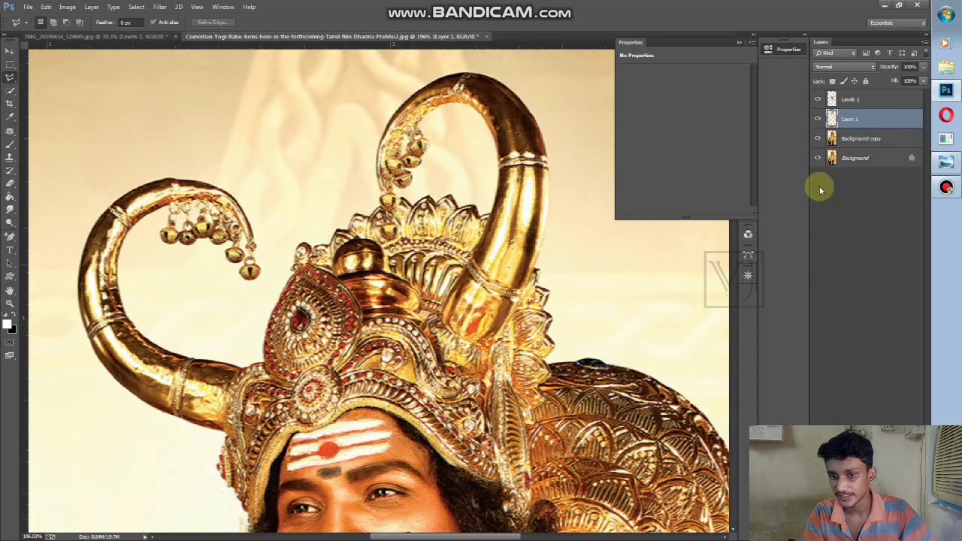
{"action": "left_click", "coordinate": [817, 119]}
{"action": "left_click", "coordinate": [818, 119]}
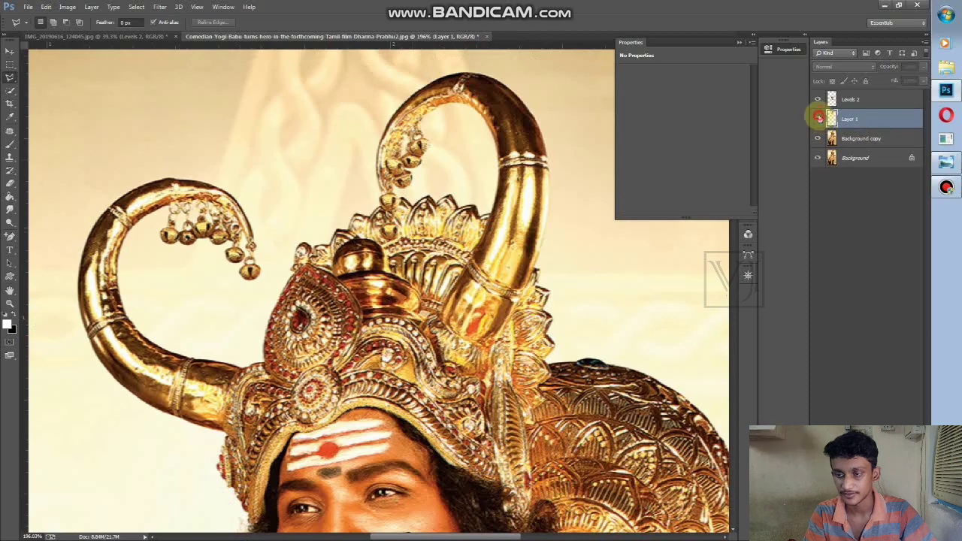
Step: Outline the golden collar, raised hand and mace on the Background copy with the Polygonal Lasso and copy them to a new layer
{"action": "scroll", "coordinate": [642, 262], "scroll_direction": "down", "scroll_amount": 3}
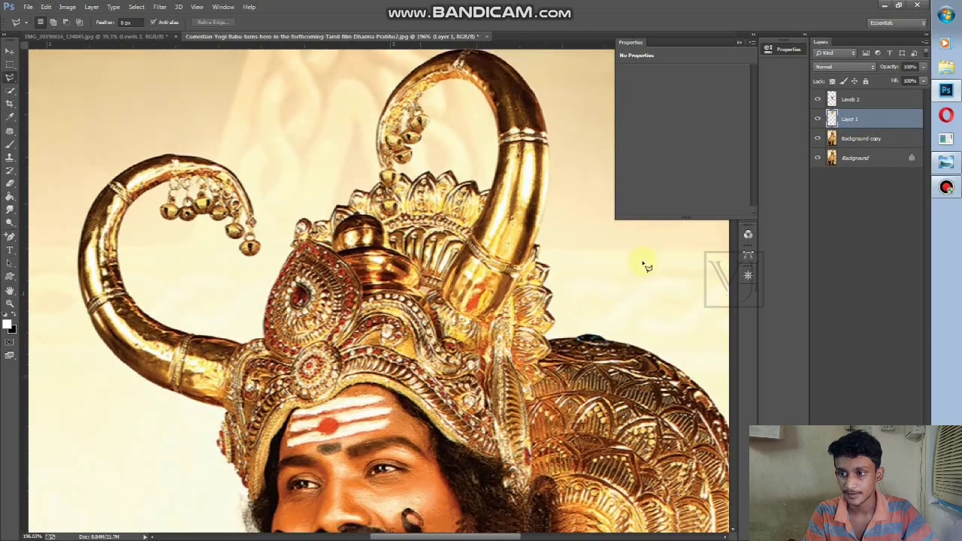
{"action": "left_click", "coordinate": [865, 139]}
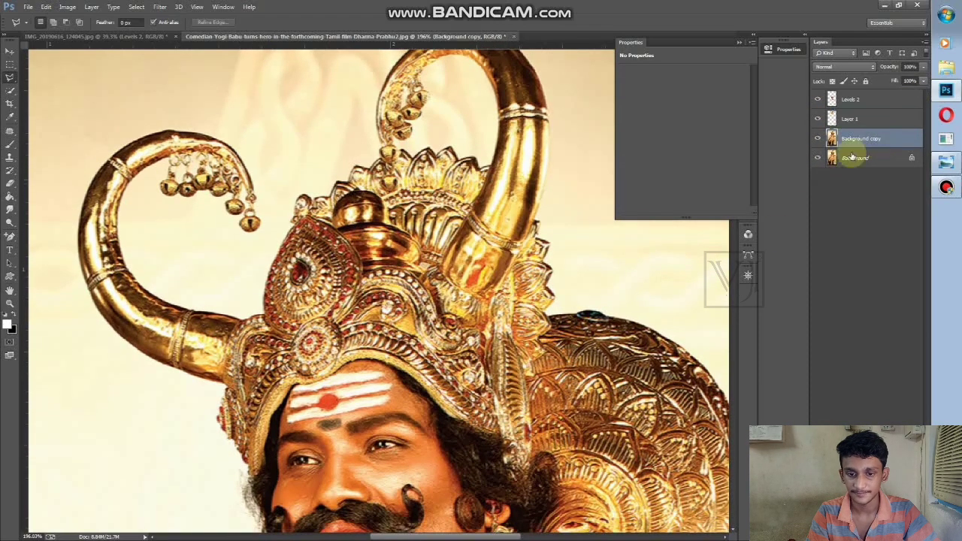
{"action": "scroll", "coordinate": [307, 353], "scroll_direction": "down", "scroll_amount": 1}
{"action": "scroll", "coordinate": [308, 355], "scroll_direction": "down", "scroll_amount": 10}
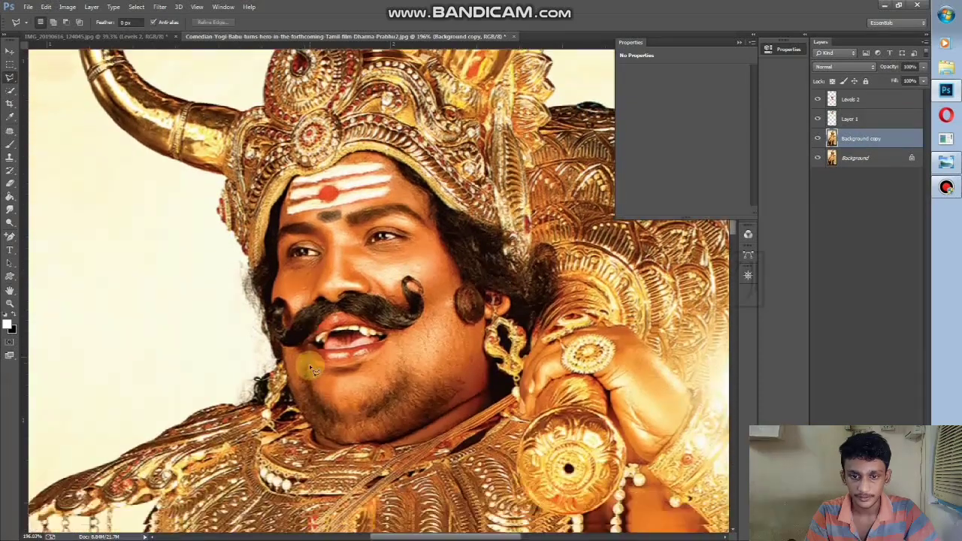
{"action": "scroll", "coordinate": [312, 368], "scroll_direction": "down", "scroll_amount": 3}
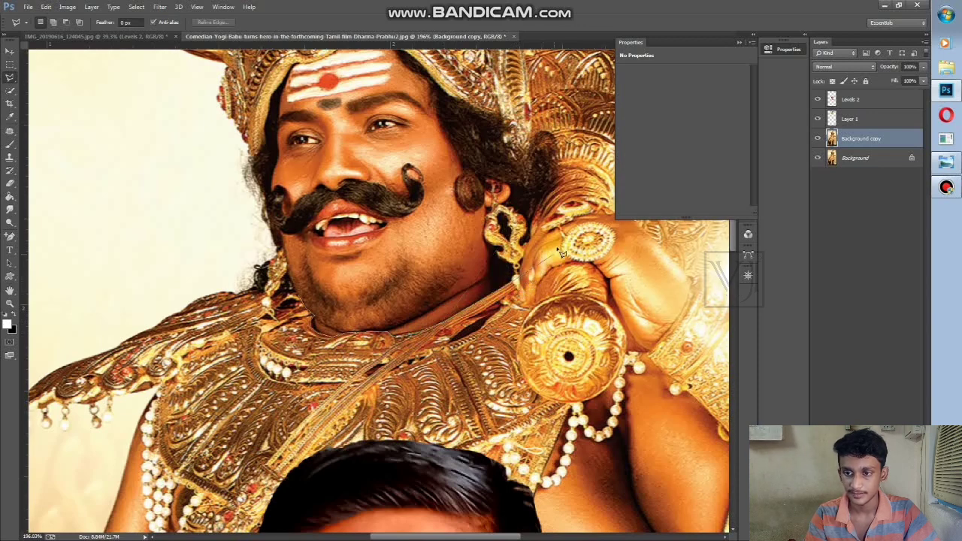
{"action": "left_click", "coordinate": [621, 224]}
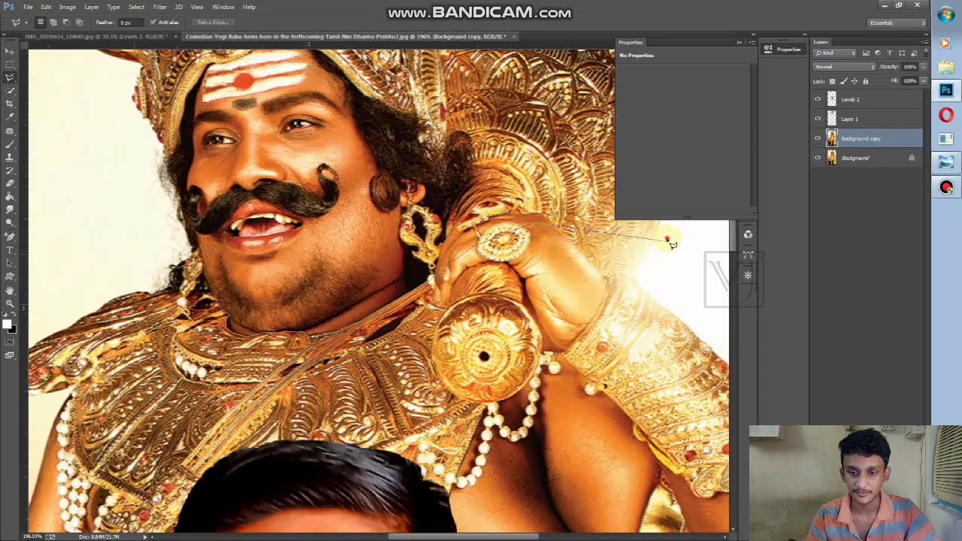
{"action": "left_click", "coordinate": [666, 239]}
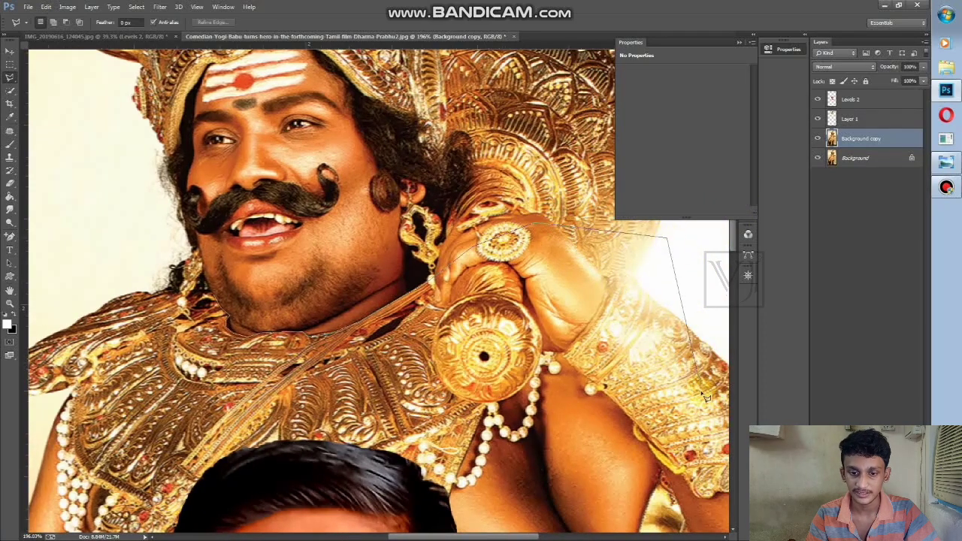
{"action": "left_click", "coordinate": [729, 415]}
{"action": "left_click", "coordinate": [301, 495]}
{"action": "left_click", "coordinate": [94, 429]}
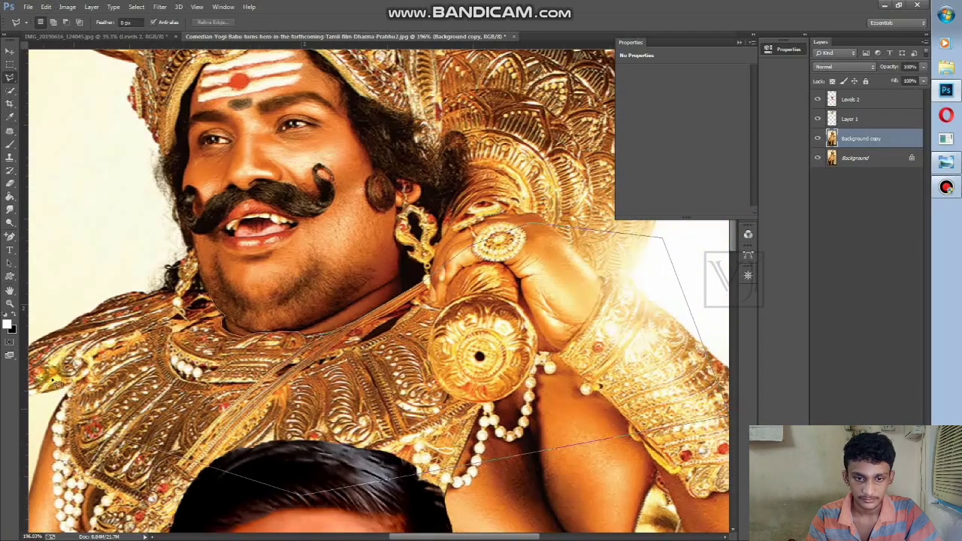
{"action": "left_click", "coordinate": [45, 342]}
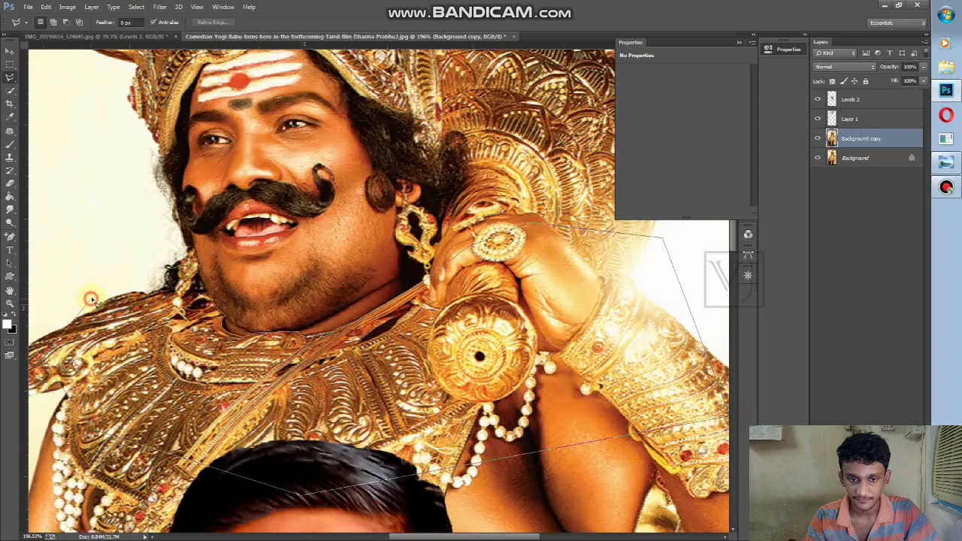
{"action": "left_click", "coordinate": [213, 303]}
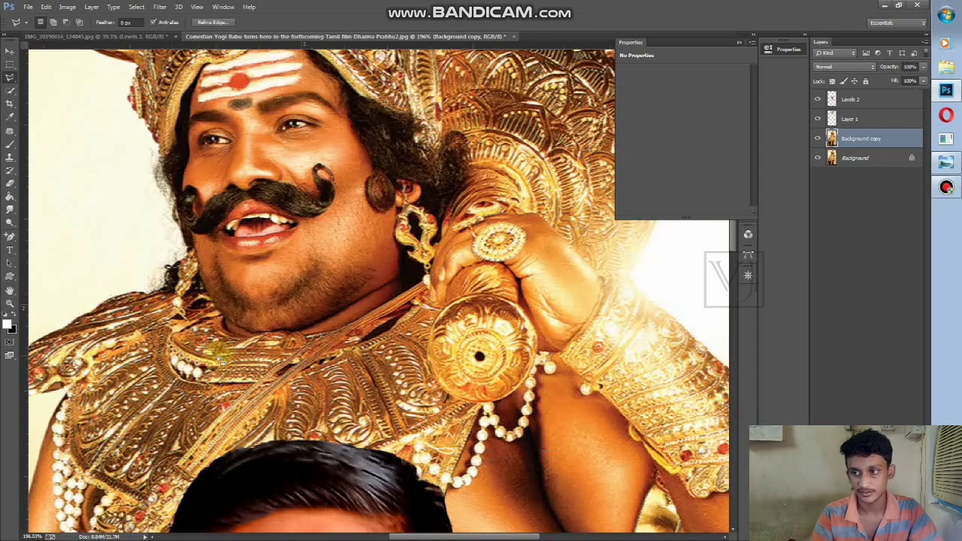
{"action": "key", "text": "ctrl+j"}
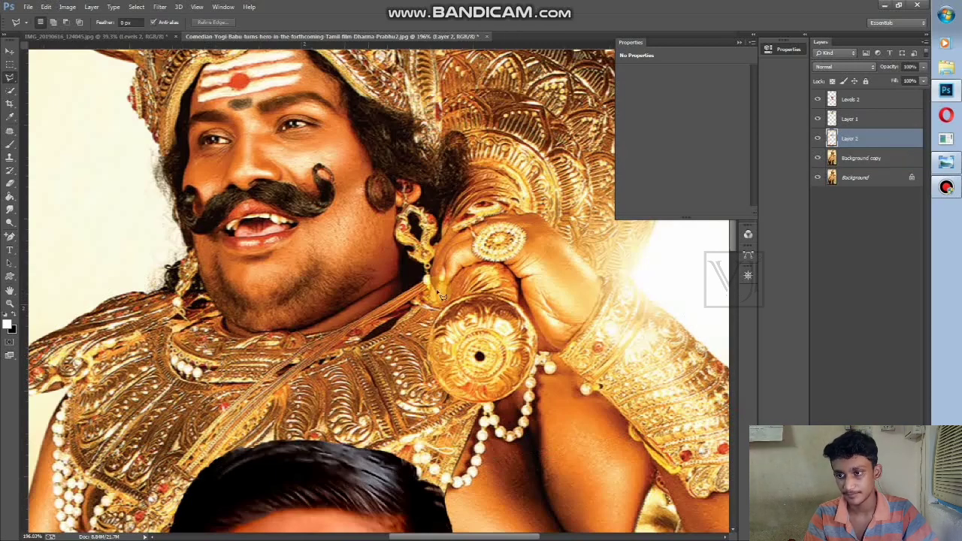
Step: Move the Levels 2 face over the poster's original face and scale it to 87.19% width and 82.54% height
{"action": "left_click", "coordinate": [896, 163]}
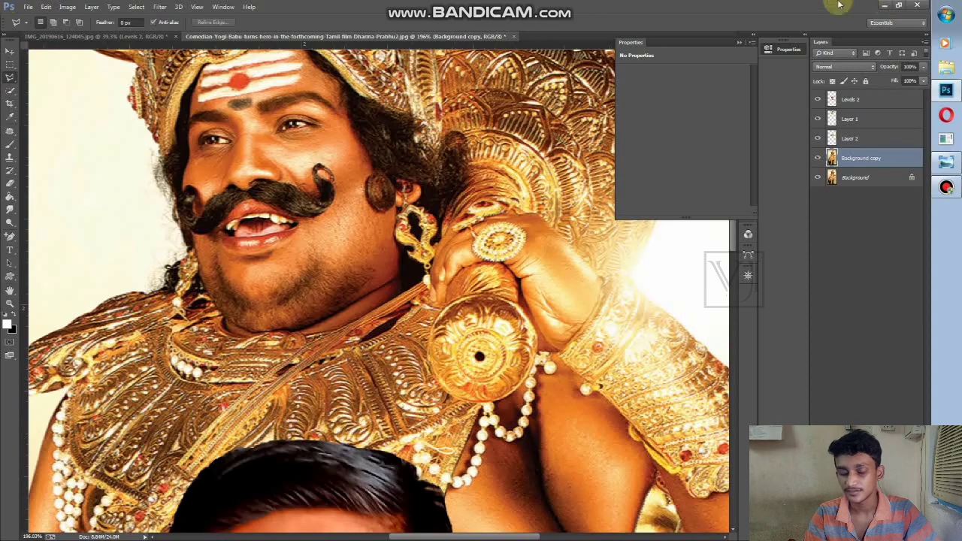
{"action": "left_click", "coordinate": [842, 100]}
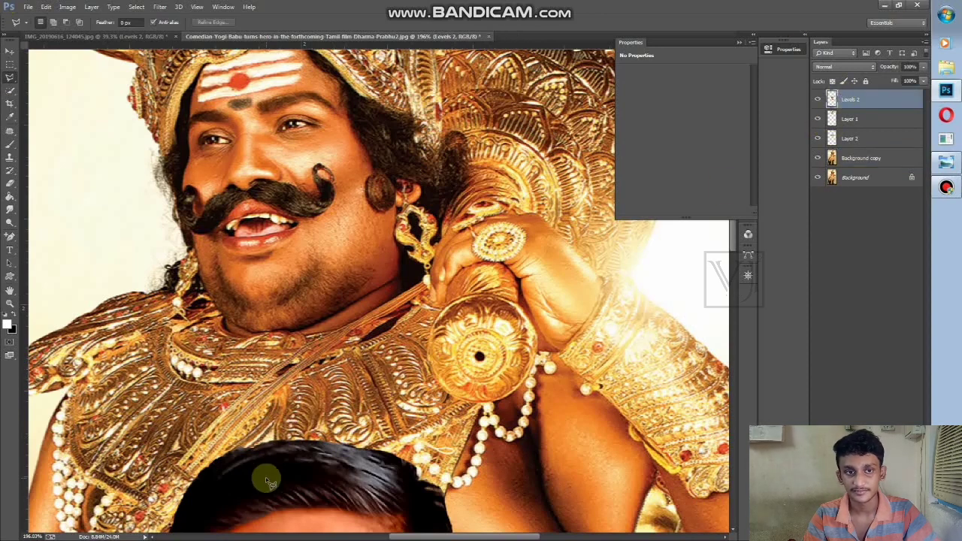
{"action": "left_click", "coordinate": [10, 53]}
{"action": "left_click_drag", "start_coordinate": [249, 500], "coordinate": [221, 101]}
{"action": "left_click_drag", "start_coordinate": [291, 318], "coordinate": [294, 293]}
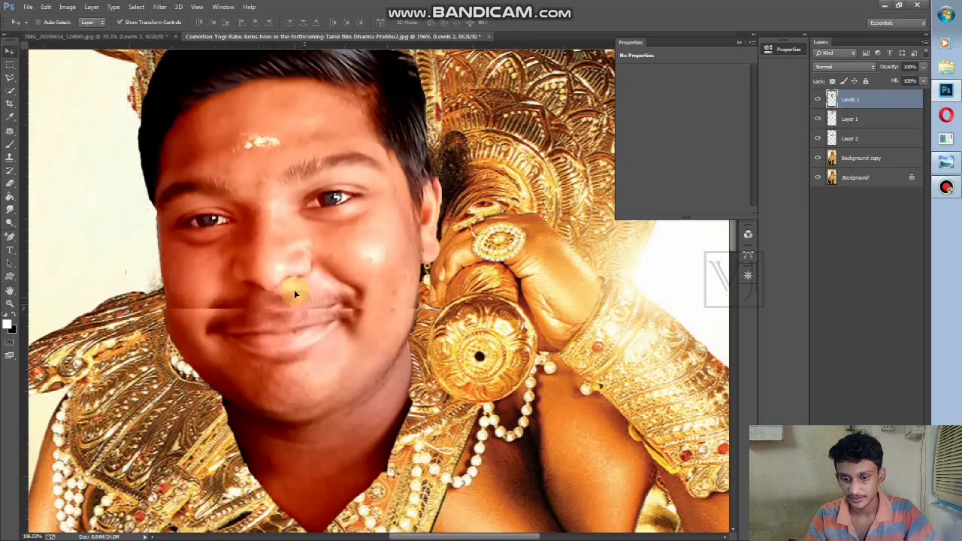
{"action": "left_click_drag", "start_coordinate": [425, 485], "coordinate": [418, 418]}
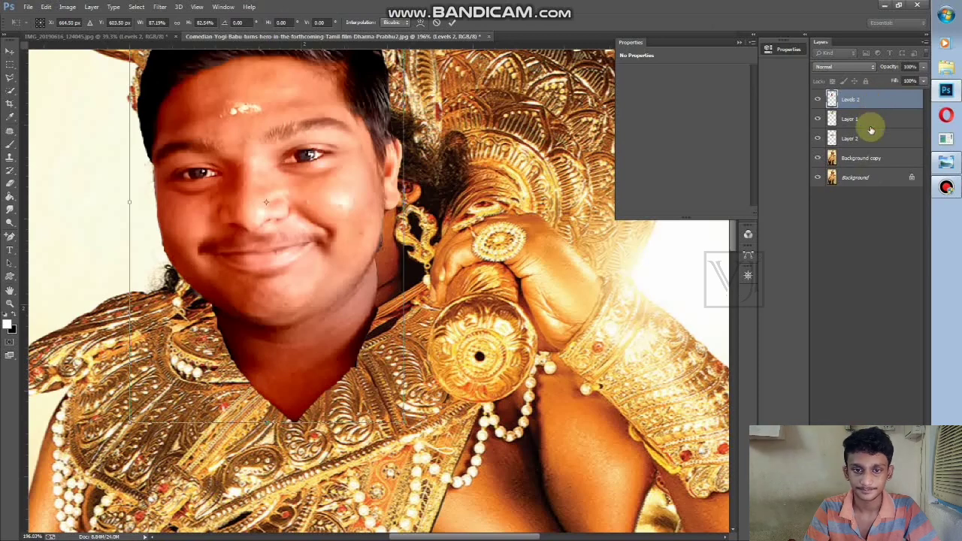
{"action": "double_click", "coordinate": [218, 161]}
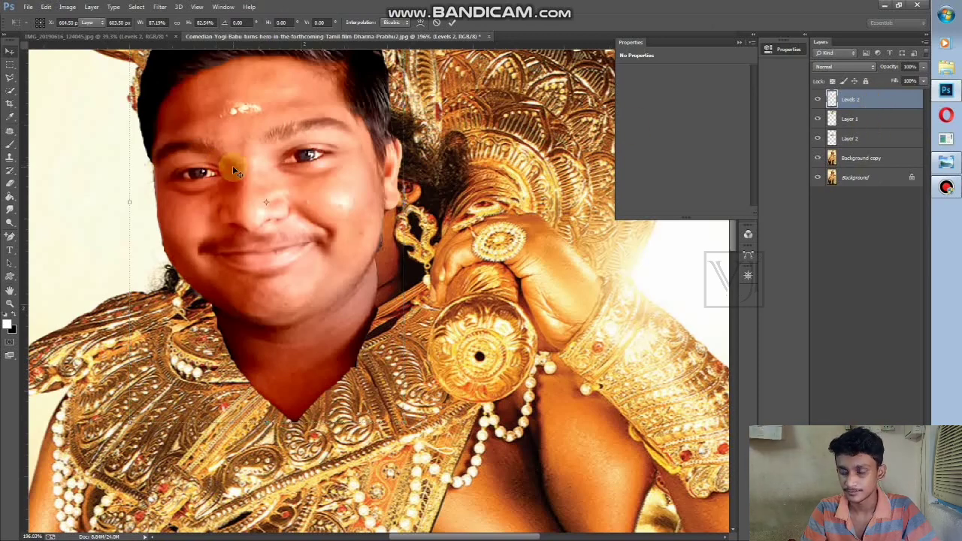
Step: Place the Levels 2 layer beneath the crown and collar layers and align the face inside the crown opening
{"action": "left_click_drag", "start_coordinate": [866, 98], "coordinate": [861, 150]}
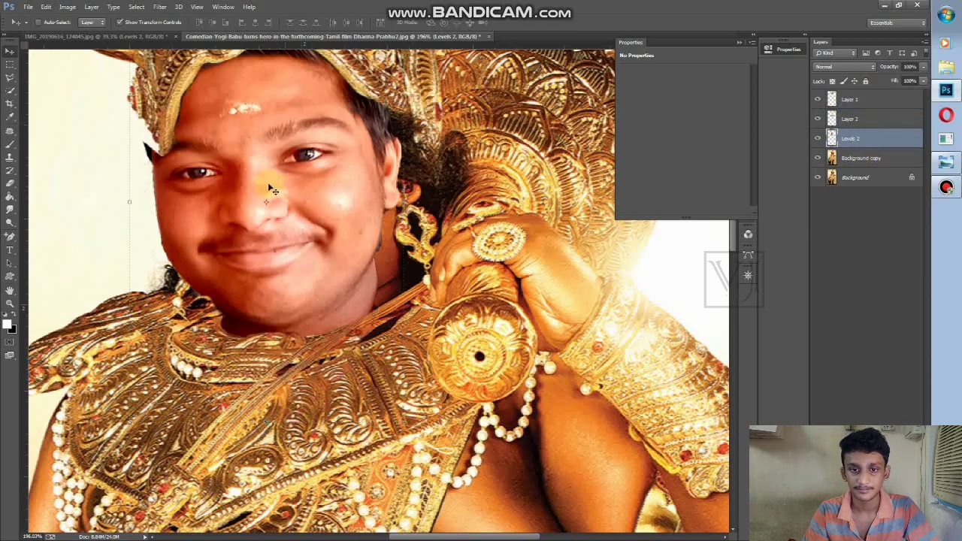
{"action": "left_click_drag", "start_coordinate": [274, 184], "coordinate": [300, 181]}
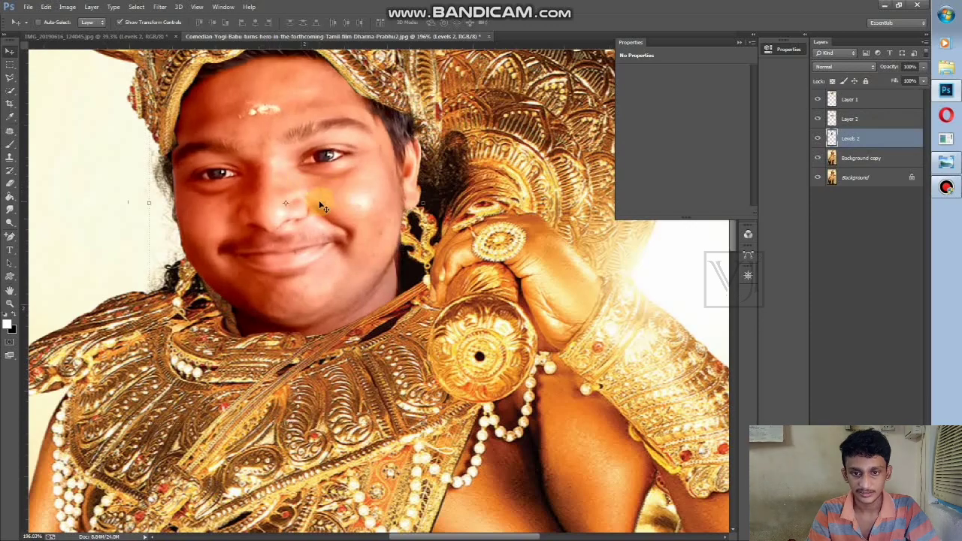
{"action": "scroll", "coordinate": [321, 206], "scroll_direction": "down", "scroll_amount": 6}
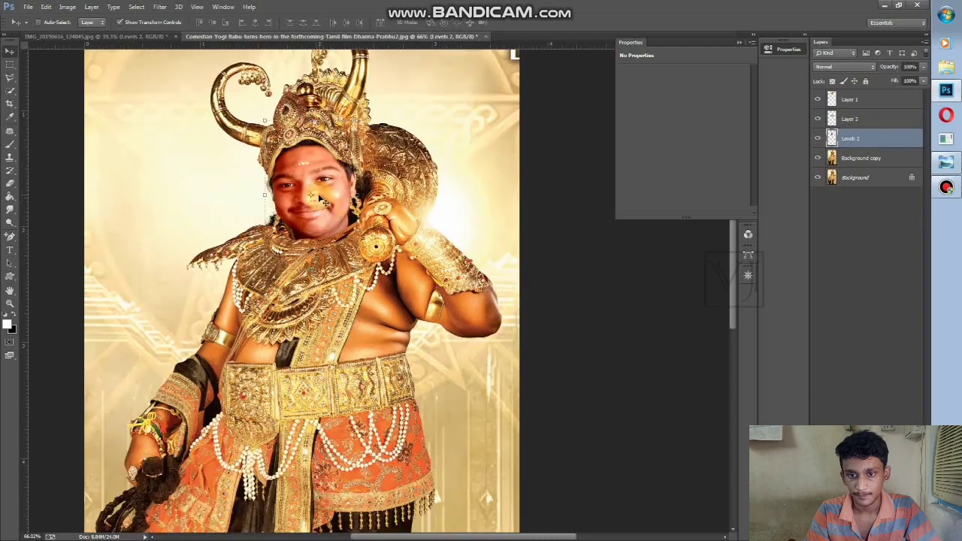
{"action": "left_click_drag", "start_coordinate": [319, 196], "coordinate": [318, 194]}
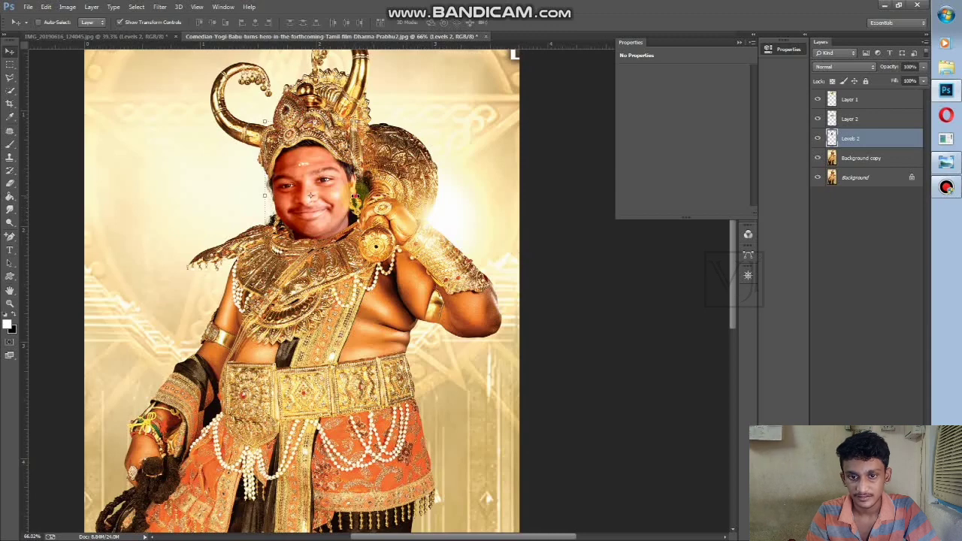
Step: Narrow the Levels 2 face to 95.70% width and nudge it into alignment inside the crown opening
{"action": "key", "text": "ctrl+t"}
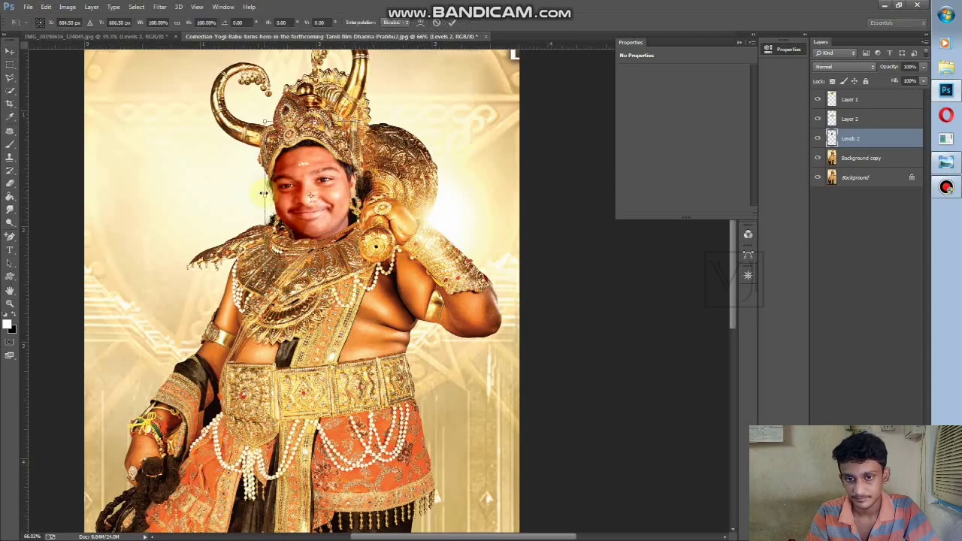
{"action": "left_click_drag", "start_coordinate": [263, 193], "coordinate": [270, 194]}
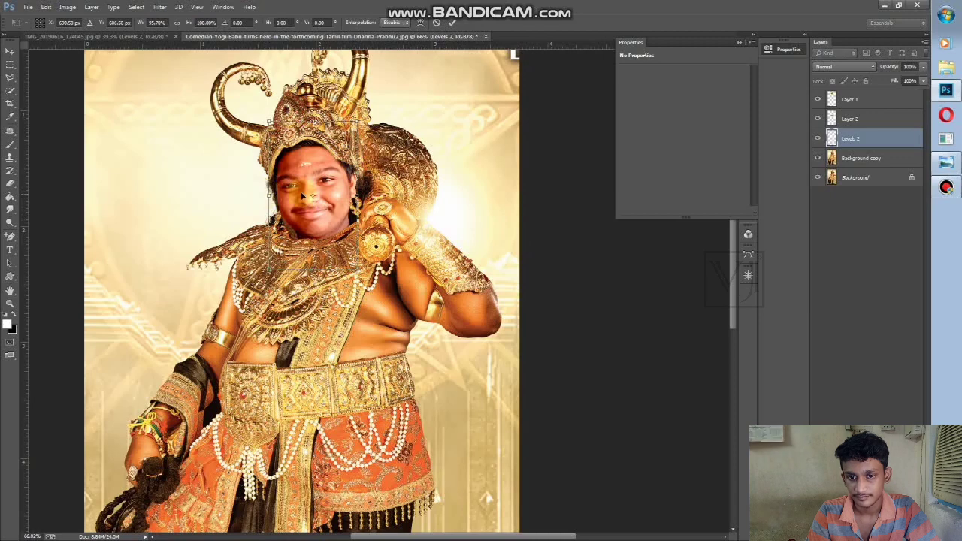
{"action": "left_click_drag", "start_coordinate": [324, 210], "coordinate": [320, 212]}
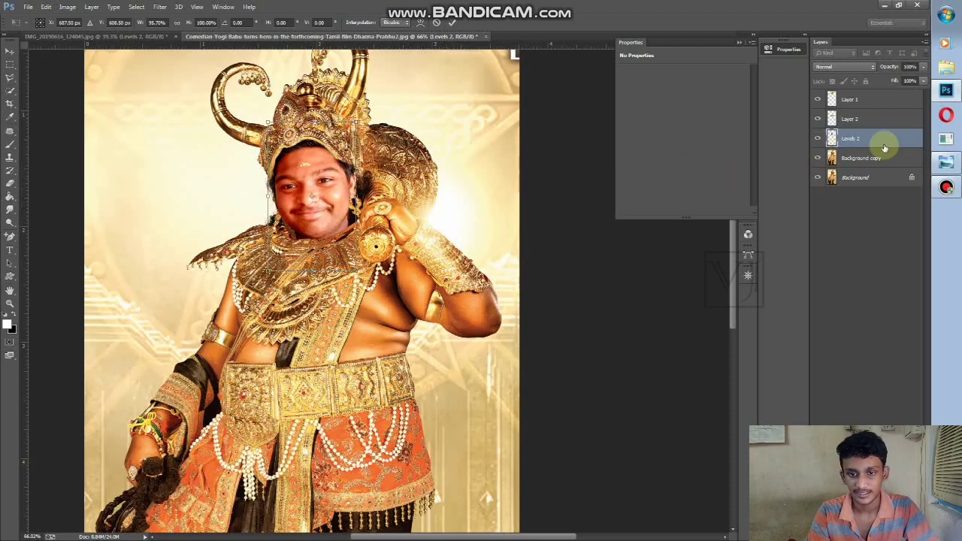
{"action": "key", "text": "Return"}
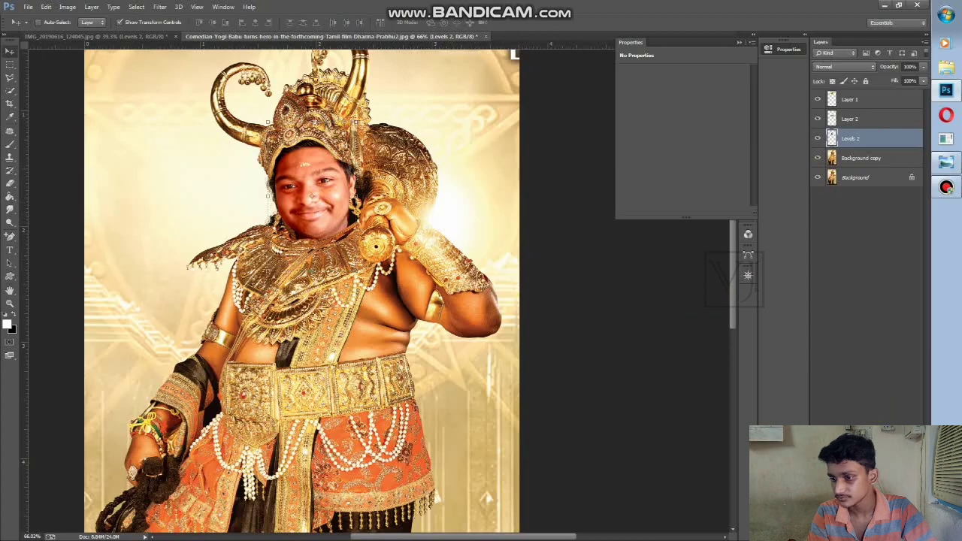
Step: Add a Color Balance adjustment above the Levels 2 face and clip it to that layer
{"action": "left_click", "coordinate": [870, 536]}
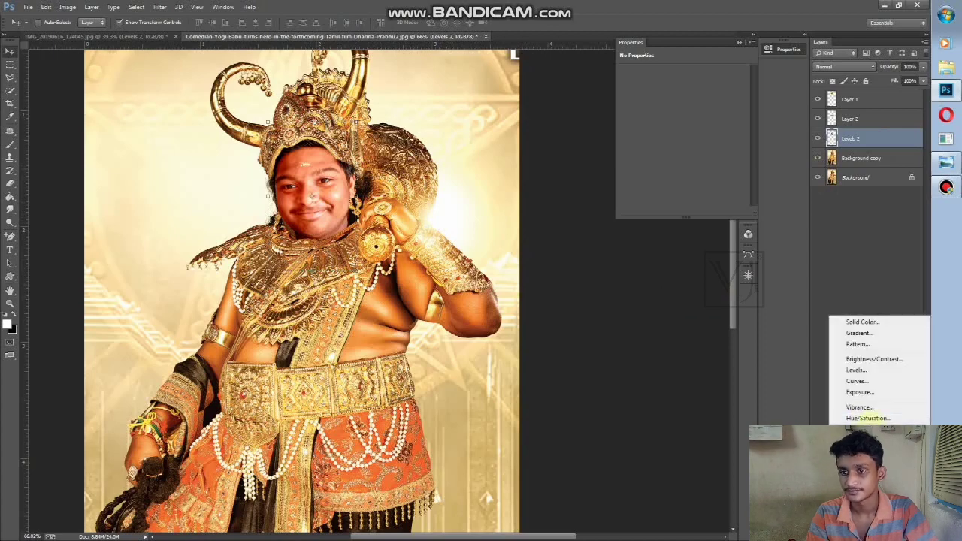
{"action": "left_click", "coordinate": [872, 430]}
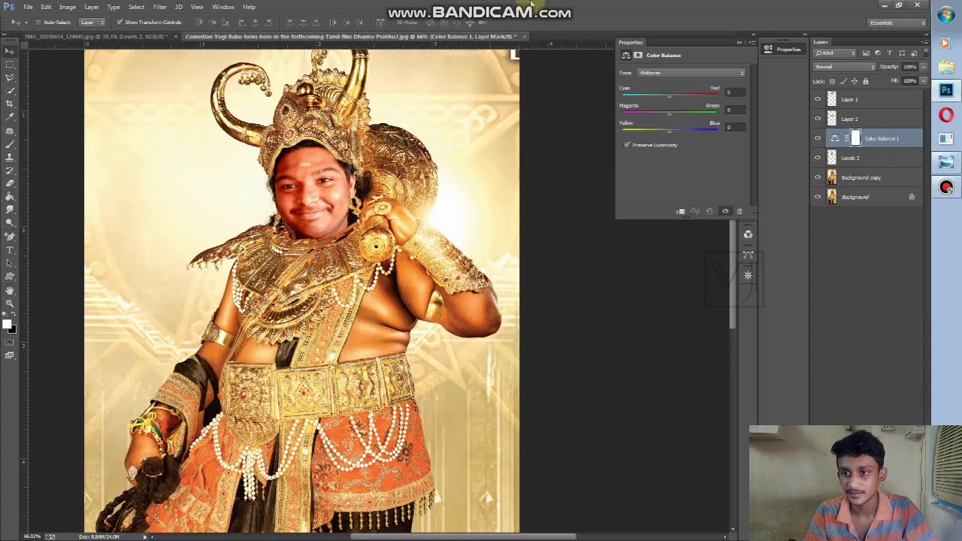
{"action": "mouse_move", "coordinate": [669, 97]}
{"action": "left_mouse_down"}
{"action": "mouse_move", "coordinate": [704, 100]}
{"action": "mouse_move", "coordinate": [672, 98]}
{"action": "left_mouse_up"}
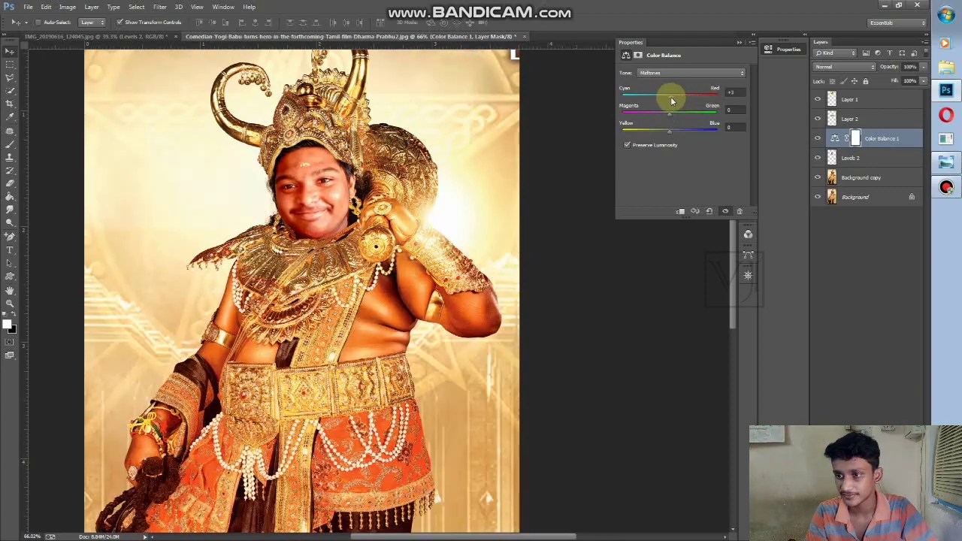
{"action": "left_click", "coordinate": [851, 147], "text": "alt"}
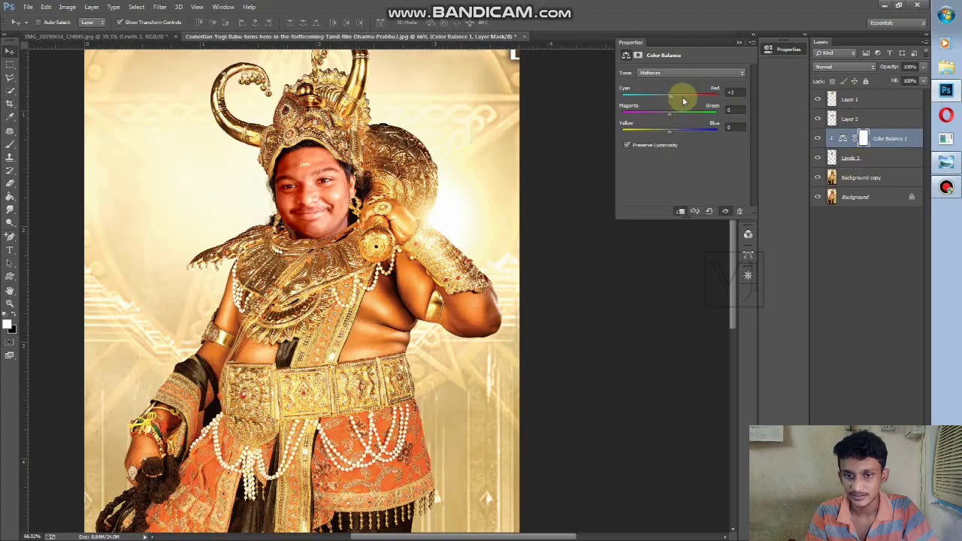
Step: Set the face's midtone Color Balance to -1 Cyan–Red and +5 Magenta–Green, and shift Yellow–Blue towards yellow
{"action": "mouse_move", "coordinate": [674, 100]}
{"action": "left_mouse_down"}
{"action": "mouse_move", "coordinate": [689, 100]}
{"action": "mouse_move", "coordinate": [597, 101]}
{"action": "mouse_move", "coordinate": [684, 109]}
{"action": "left_mouse_up"}
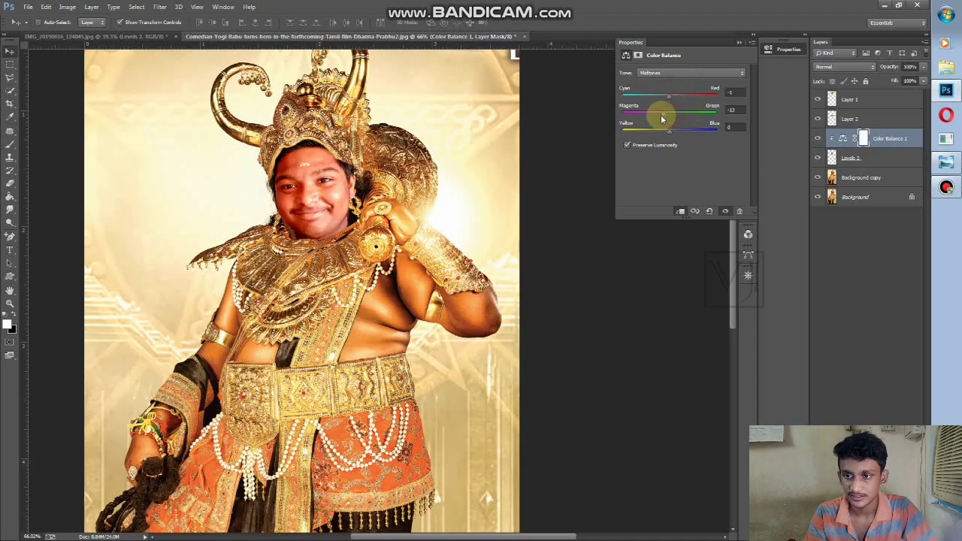
{"action": "mouse_move", "coordinate": [662, 118]}
{"action": "left_mouse_down"}
{"action": "mouse_move", "coordinate": [652, 116]}
{"action": "mouse_move", "coordinate": [677, 120]}
{"action": "left_mouse_up"}
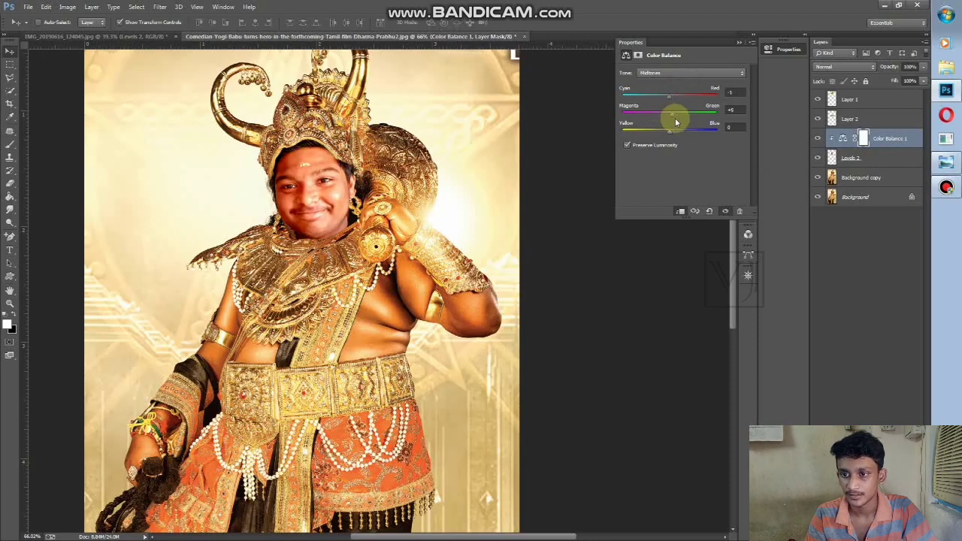
{"action": "left_click_drag", "start_coordinate": [673, 133], "coordinate": [665, 134]}
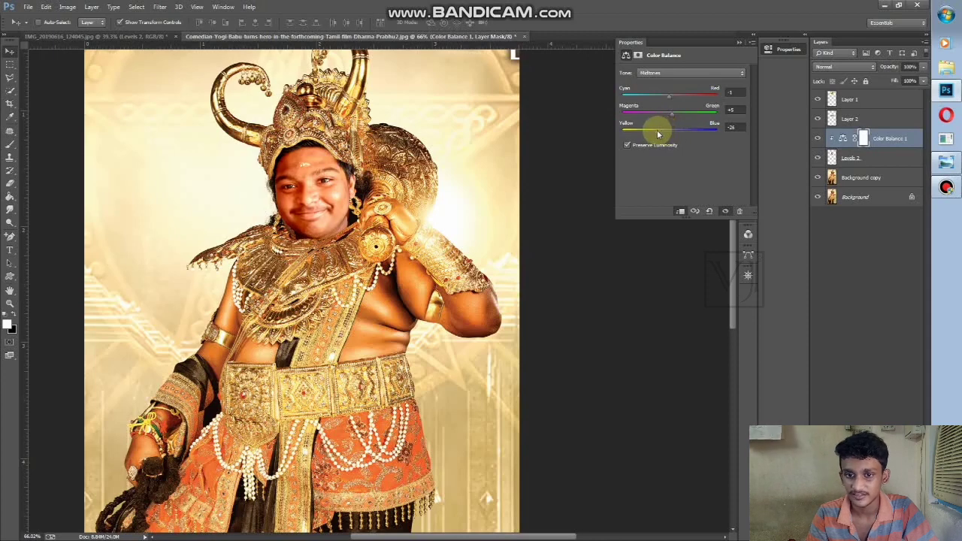
{"action": "mouse_move", "coordinate": [663, 135]}
{"action": "left_mouse_down"}
{"action": "mouse_move", "coordinate": [612, 137]}
{"action": "mouse_move", "coordinate": [731, 139]}
{"action": "mouse_move", "coordinate": [652, 154]}
{"action": "mouse_move", "coordinate": [663, 152]}
{"action": "left_mouse_up"}
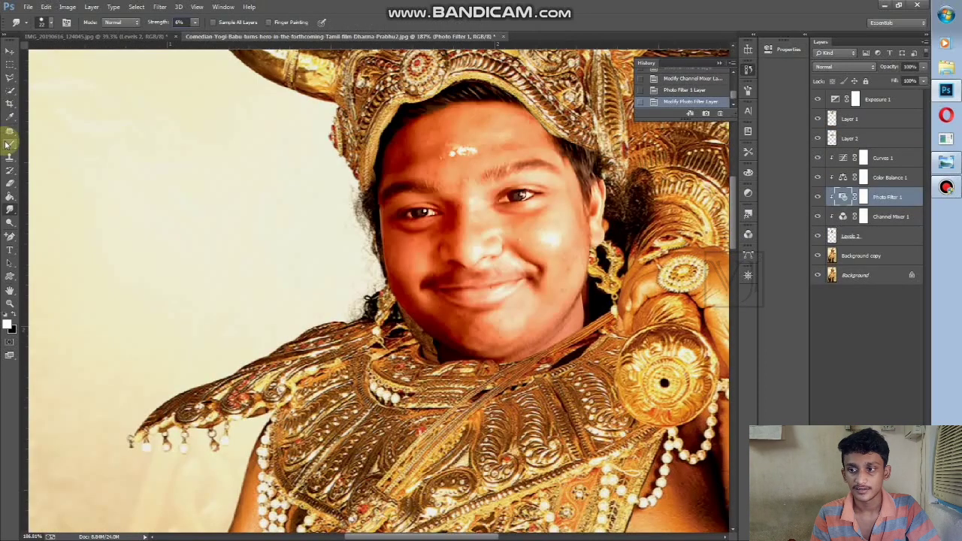
Step: Blend the forehead skin on the Levels 2 layer using the Mixer Brush with a cleaned brush load
{"action": "left_click", "coordinate": [8, 145]}
{"action": "right_click", "coordinate": [8, 145]}
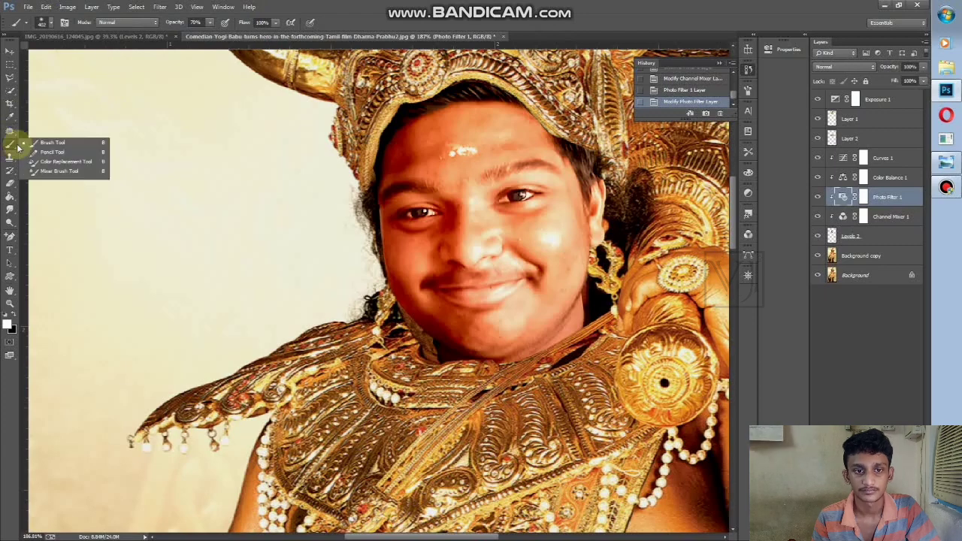
{"action": "left_click", "coordinate": [49, 172]}
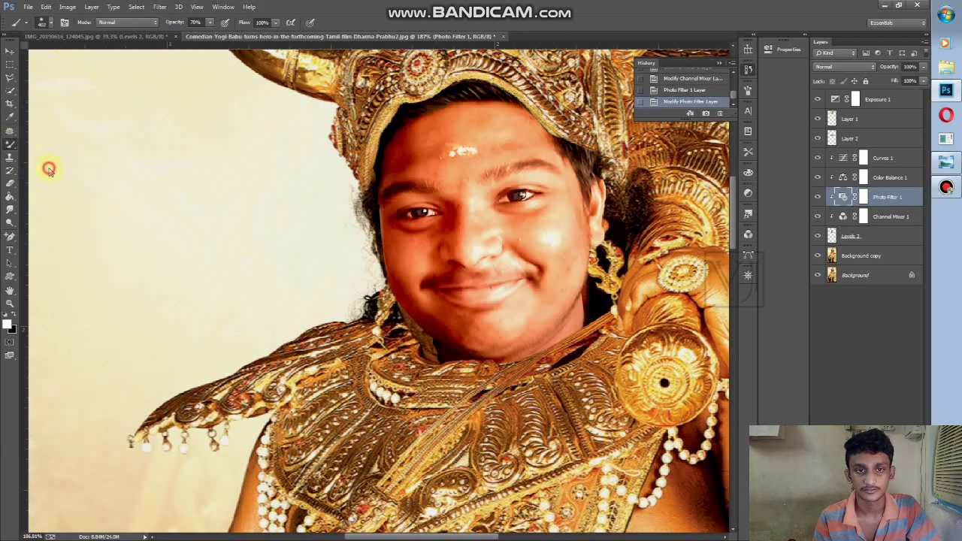
{"action": "left_click", "coordinate": [94, 23]}
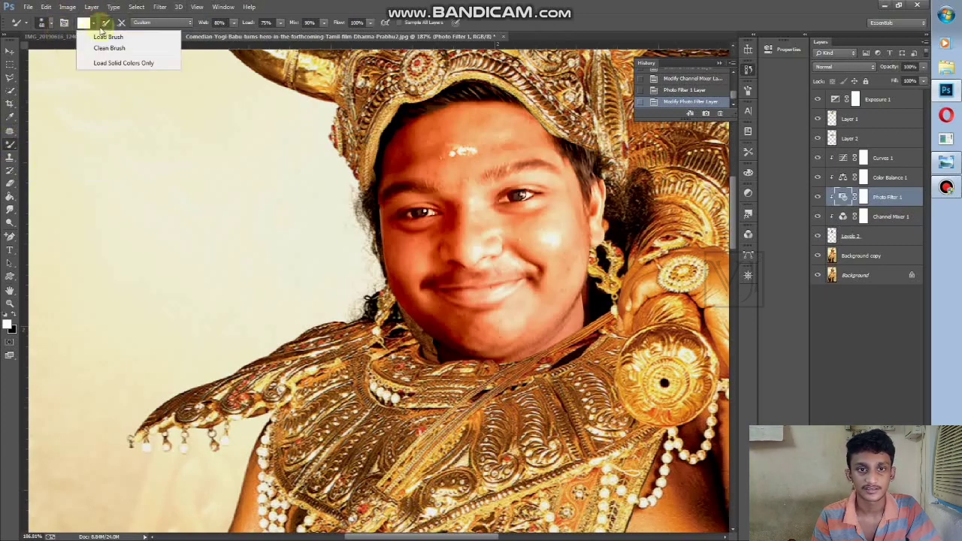
{"action": "left_click", "coordinate": [109, 47]}
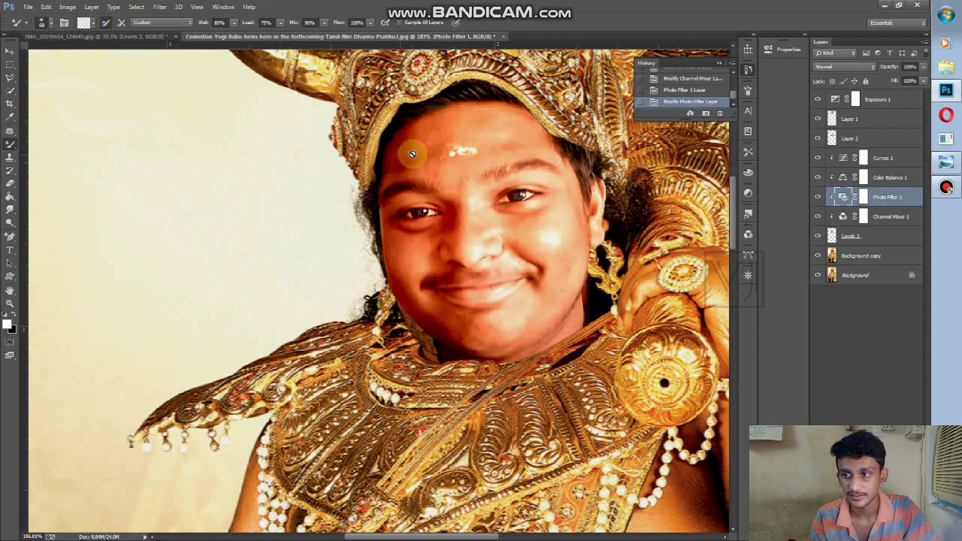
{"action": "left_click", "coordinate": [835, 236]}
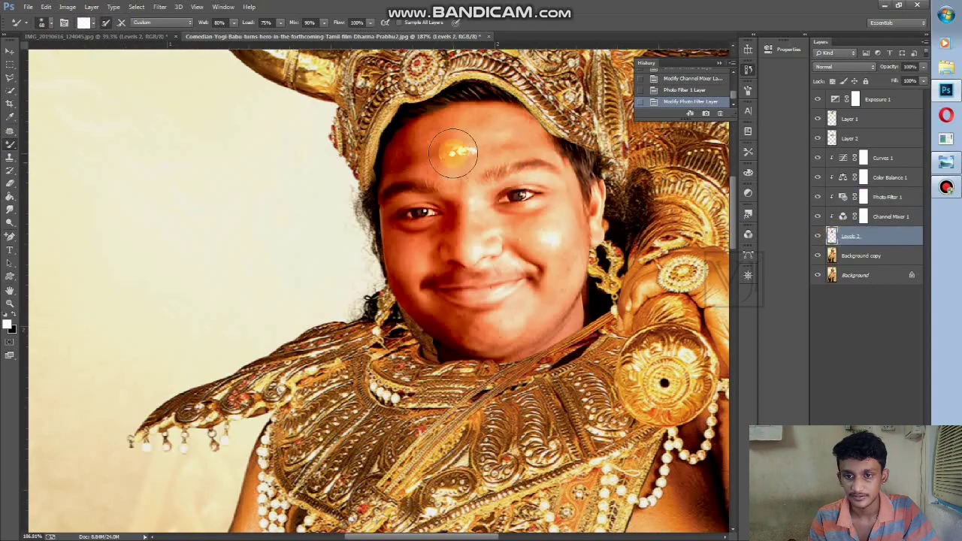
{"action": "mouse_move", "coordinate": [439, 141]}
{"action": "left_mouse_down"}
{"action": "mouse_move", "coordinate": [423, 143]}
{"action": "mouse_move", "coordinate": [451, 143]}
{"action": "mouse_move", "coordinate": [398, 154]}
{"action": "left_mouse_up"}
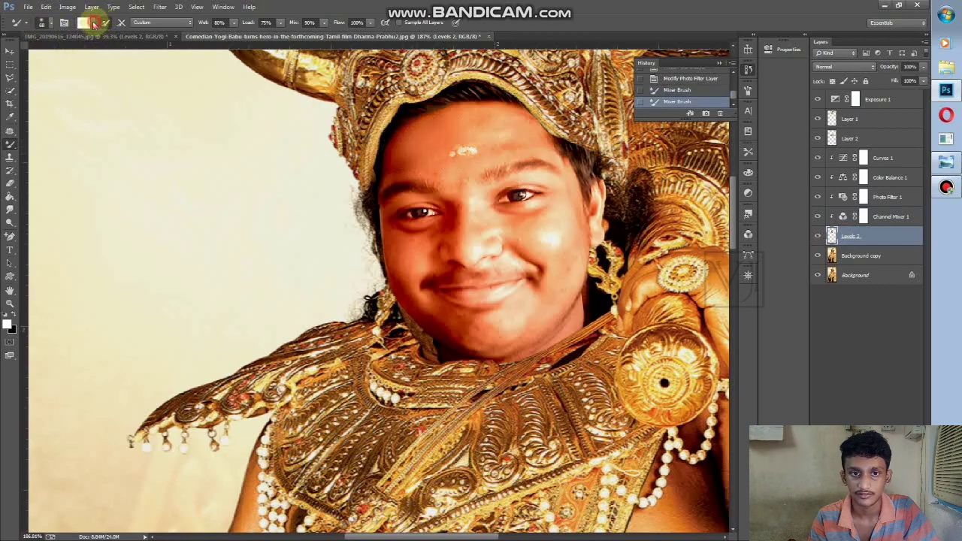
Step: Clean the Mixer Brush, reduce its size to 33 px and smooth the forehead skin above the eyebrow
{"action": "left_click", "coordinate": [94, 23]}
{"action": "left_click", "coordinate": [101, 49]}
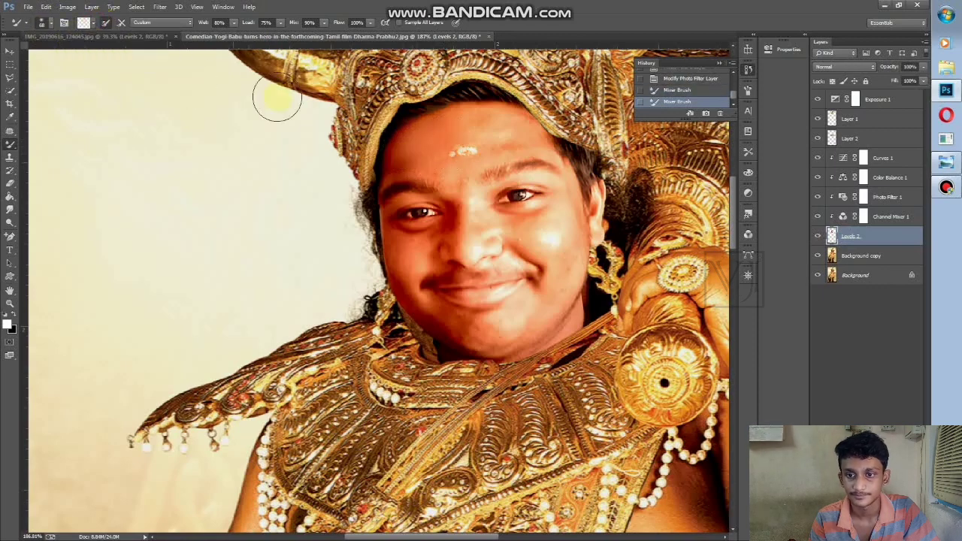
{"action": "right_click", "coordinate": [485, 128]}
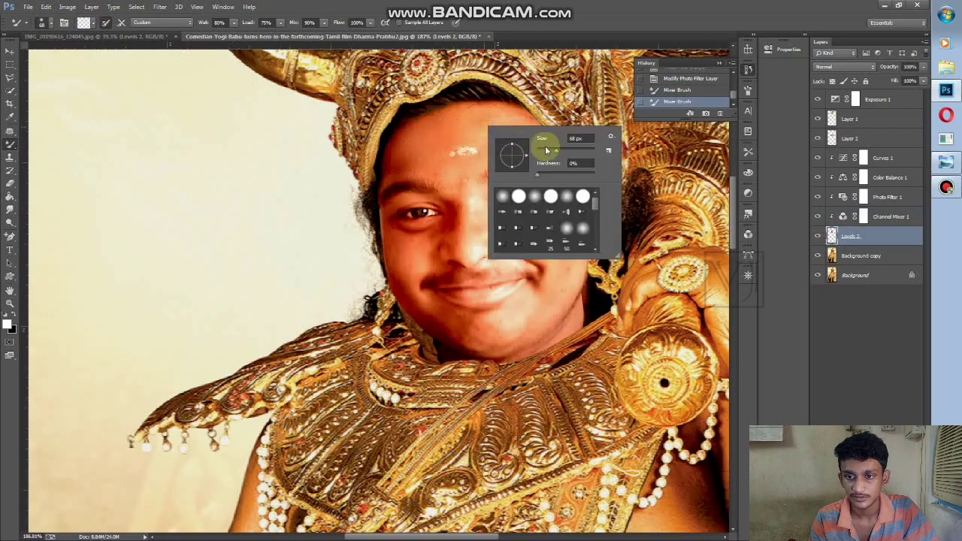
{"action": "left_click_drag", "start_coordinate": [548, 150], "coordinate": [547, 151]}
{"action": "left_click", "coordinate": [458, 123]}
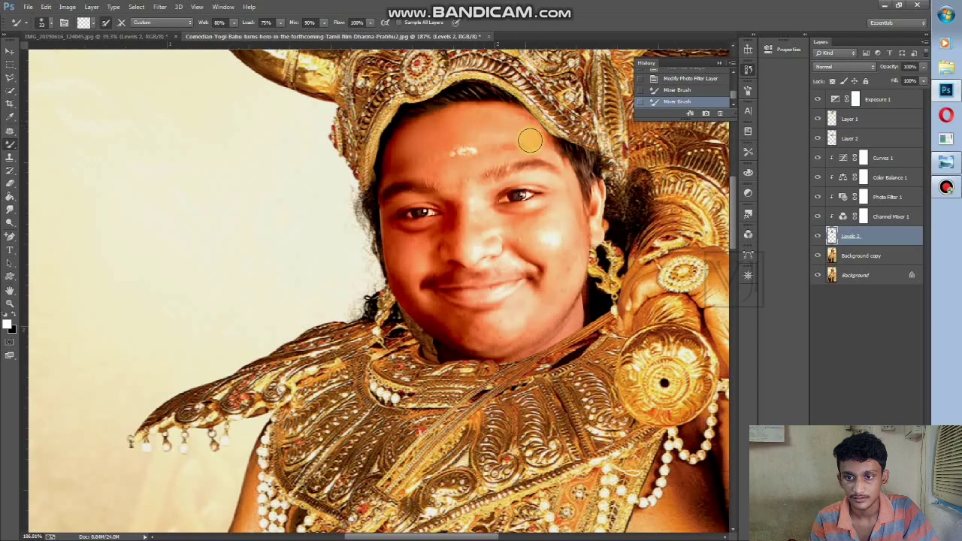
{"action": "left_click_drag", "start_coordinate": [530, 141], "coordinate": [474, 147]}
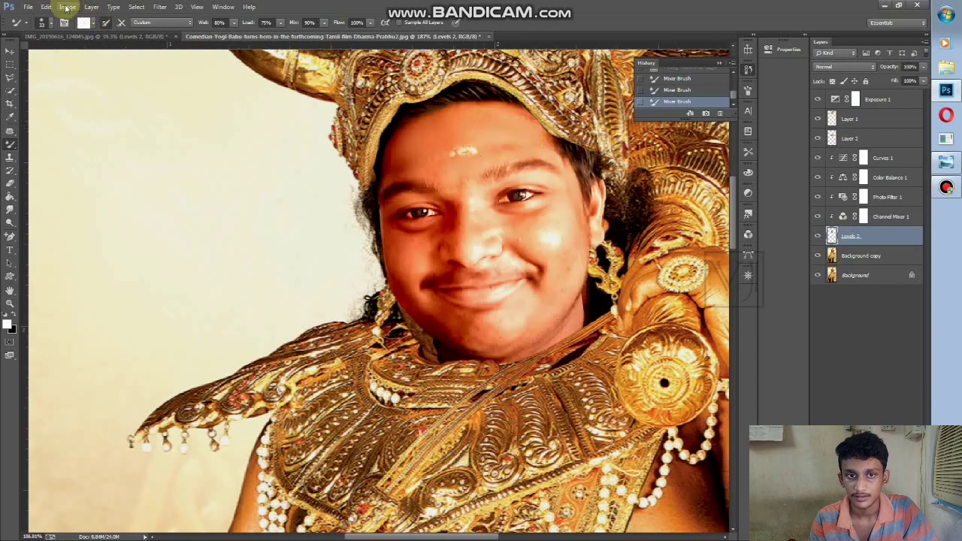
Step: Clean the Mixer Brush between strokes while blending the forehead, cheek and chin skin on the Levels 2 layer
{"action": "left_click", "coordinate": [94, 24]}
{"action": "left_click", "coordinate": [107, 47]}
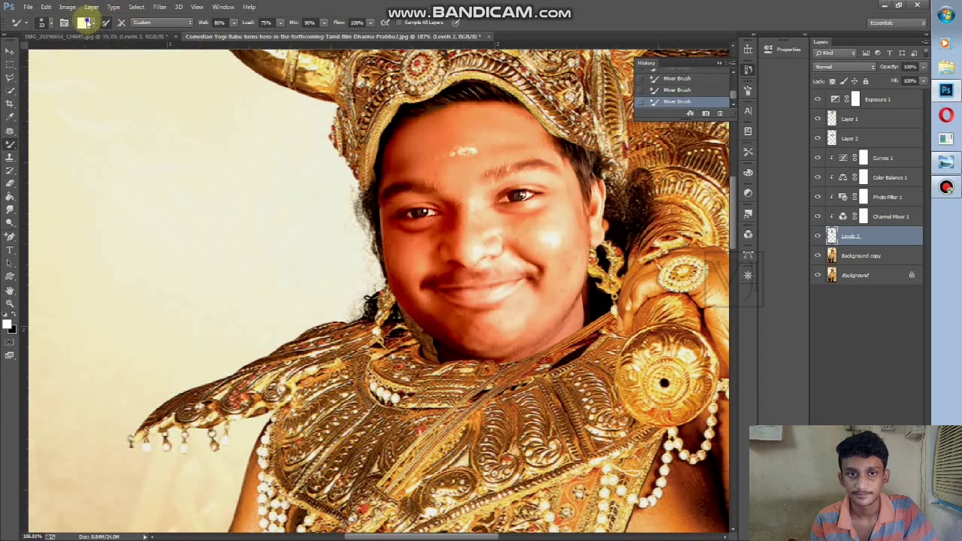
{"action": "left_click", "coordinate": [84, 22]}
{"action": "left_click", "coordinate": [563, 193]}
{"action": "left_click", "coordinate": [94, 23]}
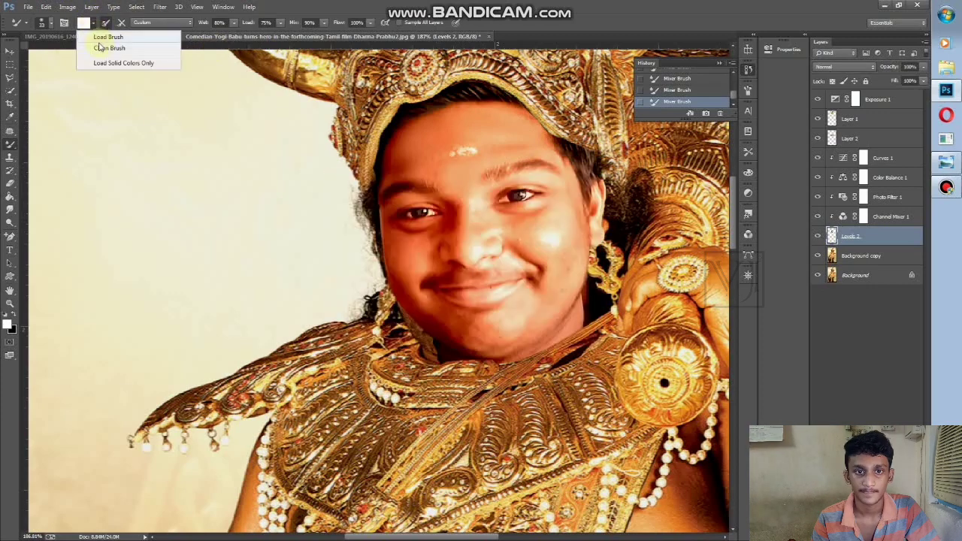
{"action": "left_click", "coordinate": [101, 47]}
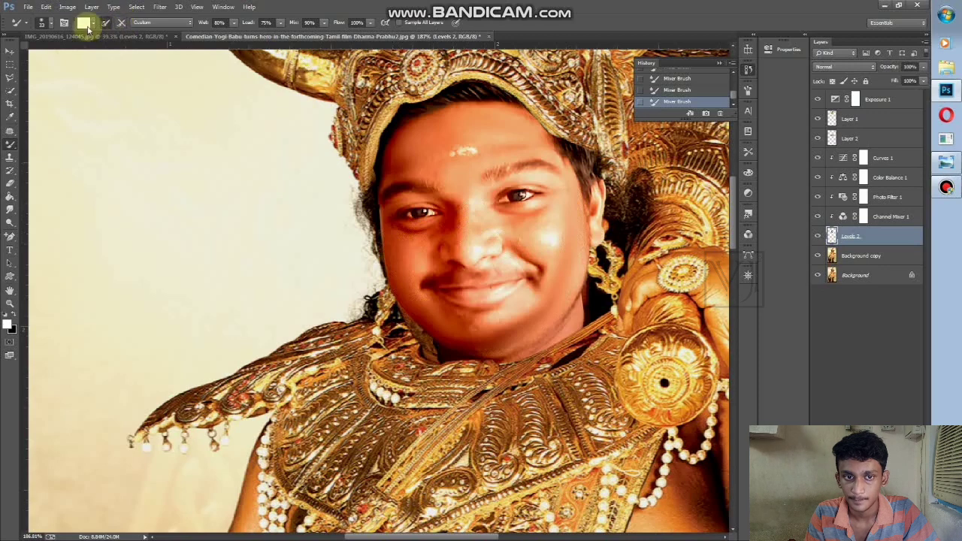
Step: Clear the picked-up colour from the Mixer Brush between strokes while smoothing the skin around the mouth and chin
{"action": "left_click", "coordinate": [93, 22]}
{"action": "left_click", "coordinate": [95, 47]}
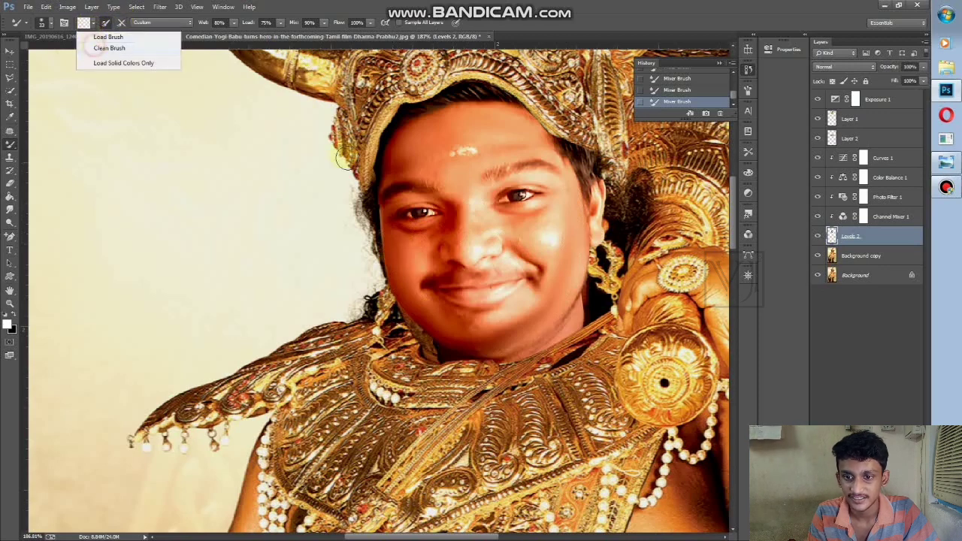
{"action": "left_click", "coordinate": [93, 23]}
{"action": "left_click", "coordinate": [98, 46]}
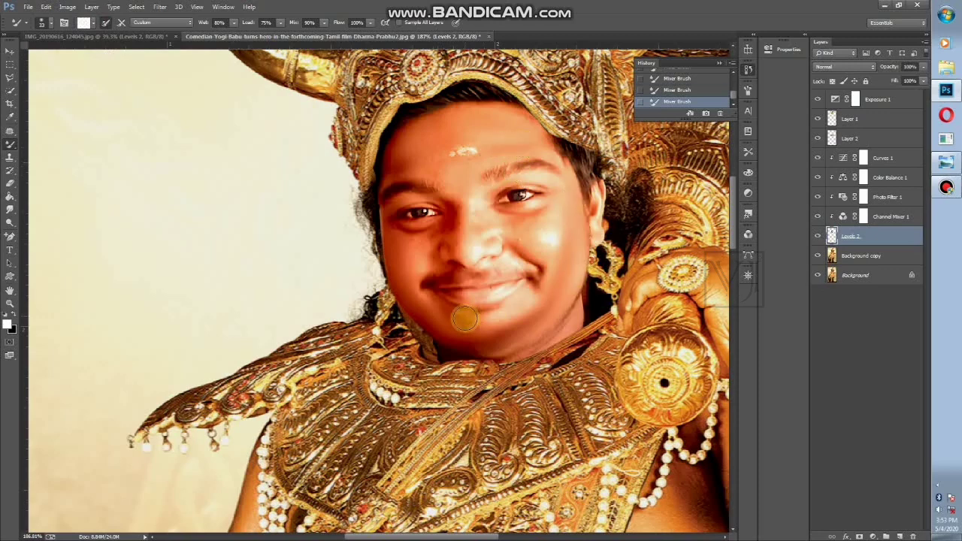
{"action": "left_click", "coordinate": [84, 22]}
{"action": "key", "text": "Escape"}
{"action": "left_click", "coordinate": [93, 23]}
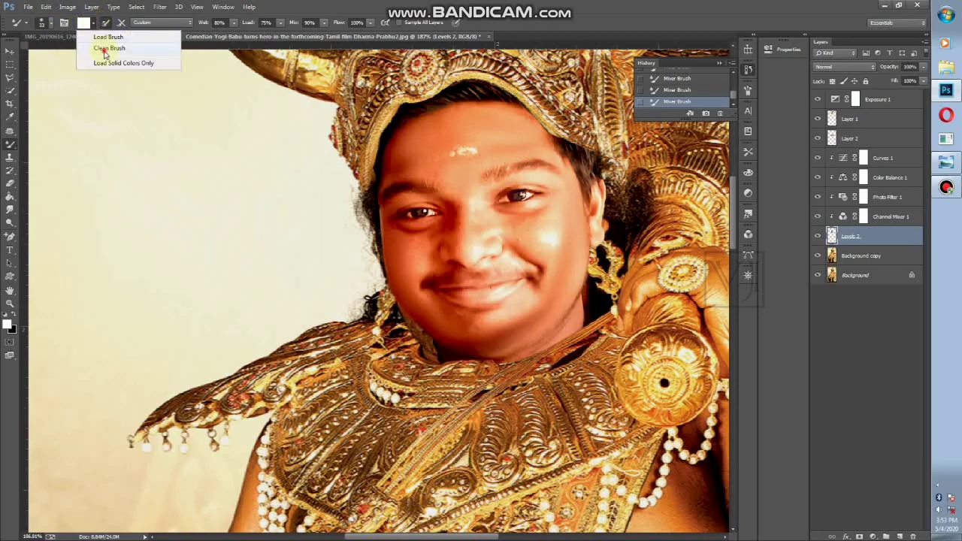
{"action": "left_click", "coordinate": [100, 48]}
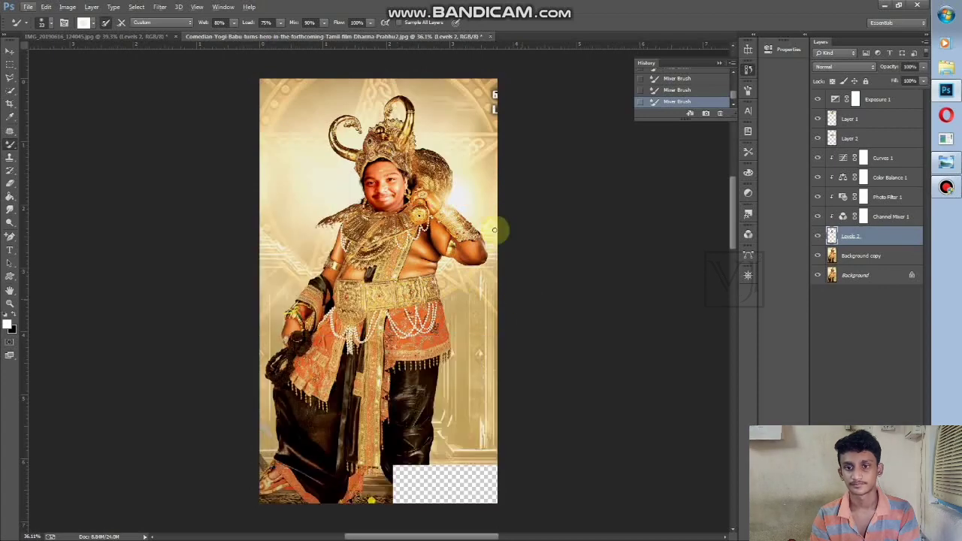
{"action": "scroll", "coordinate": [360, 216], "scroll_direction": "down", "scroll_amount": 1}
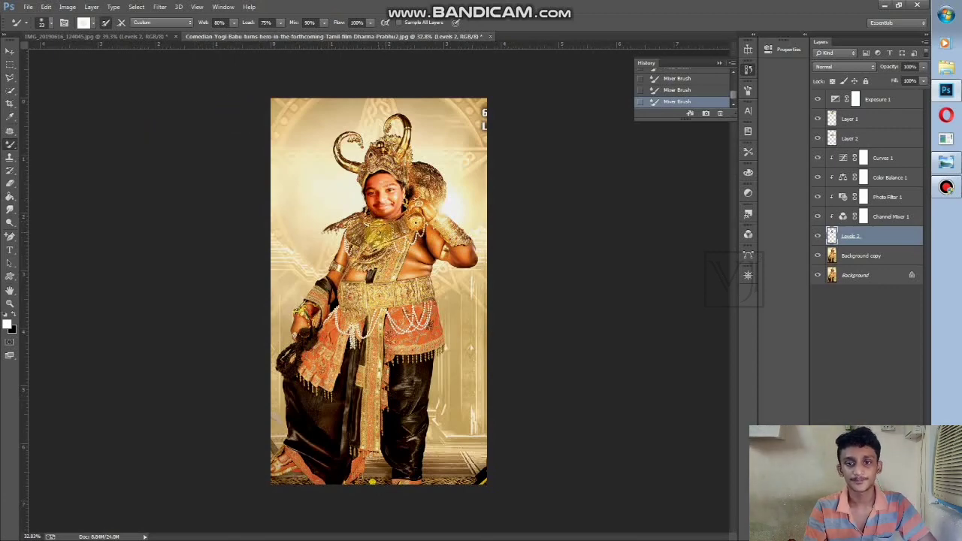
{"action": "scroll", "coordinate": [378, 226], "scroll_direction": "up", "scroll_amount": 4}
{"action": "scroll", "coordinate": [385, 229], "scroll_direction": "down", "scroll_amount": 2}
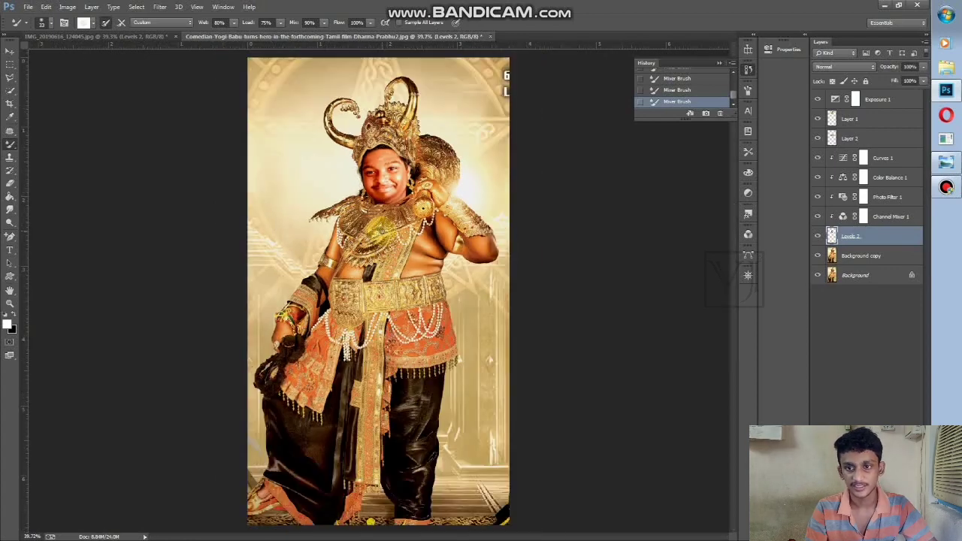
{"action": "scroll", "coordinate": [382, 229], "scroll_direction": "down", "scroll_amount": 2}
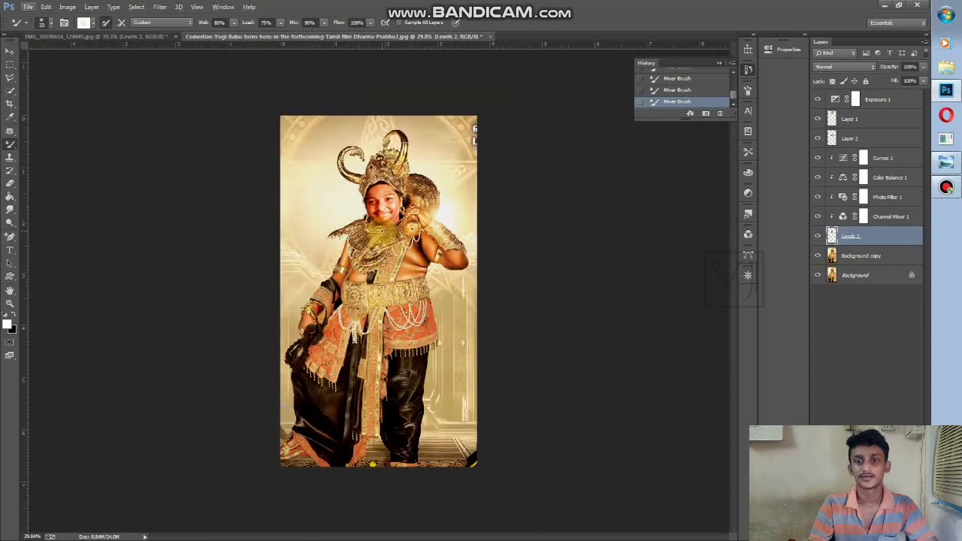